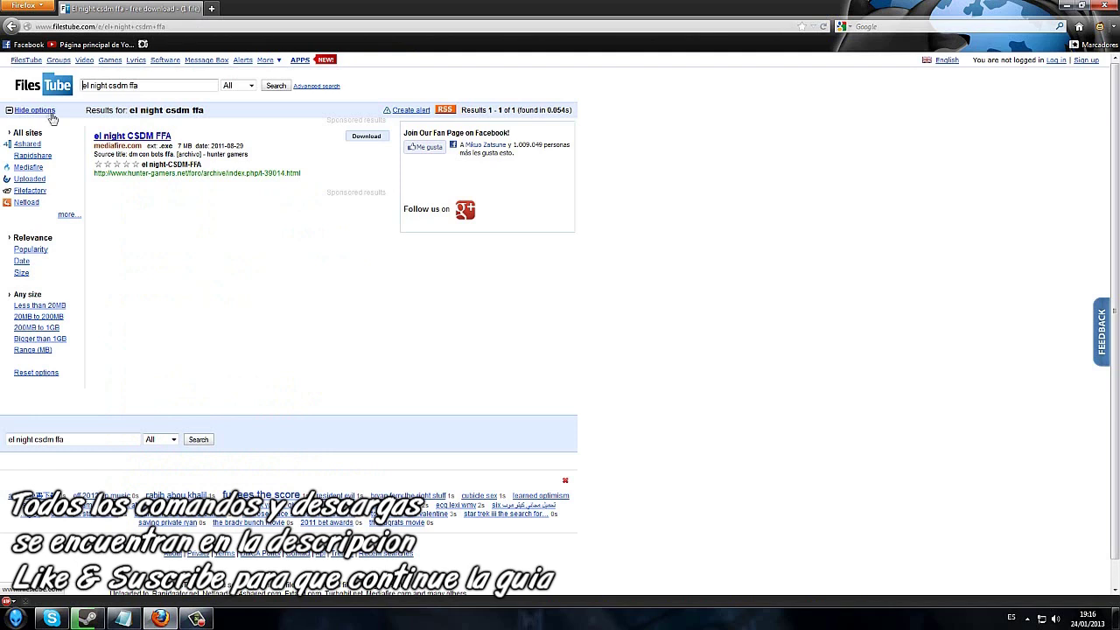
Open the el night CSDM FFA search result, follow its file link to the MediaFire download page, and close the FilesTube page.
{"action": "left_click", "coordinate": [131, 137]}
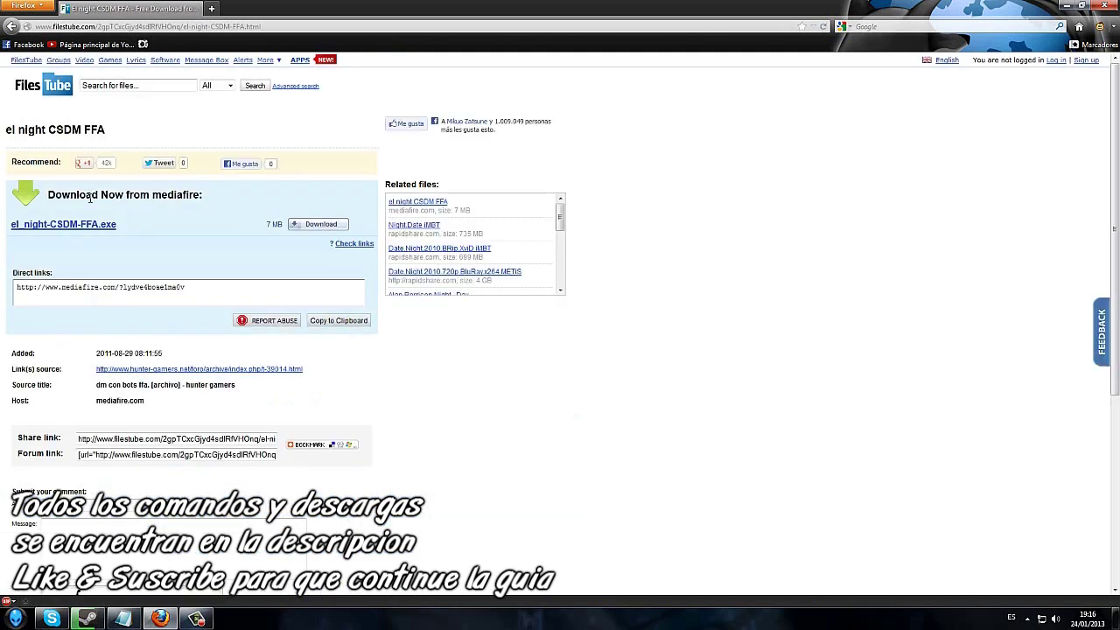
{"action": "left_click", "coordinate": [88, 226]}
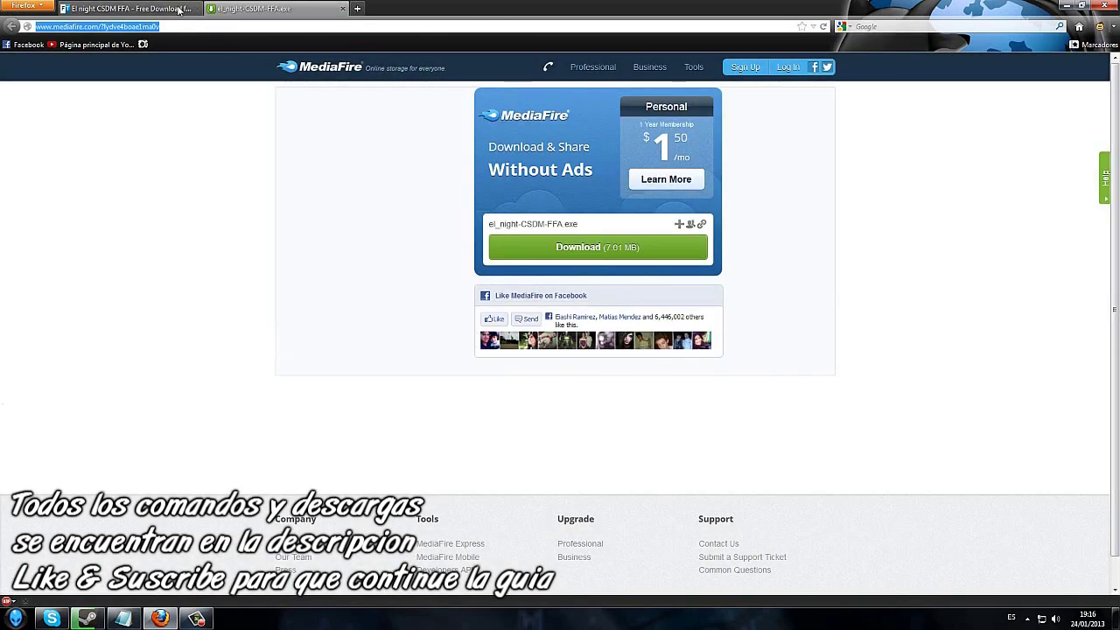
{"action": "left_click", "coordinate": [178, 9]}
{"action": "left_click", "coordinate": [197, 8]}
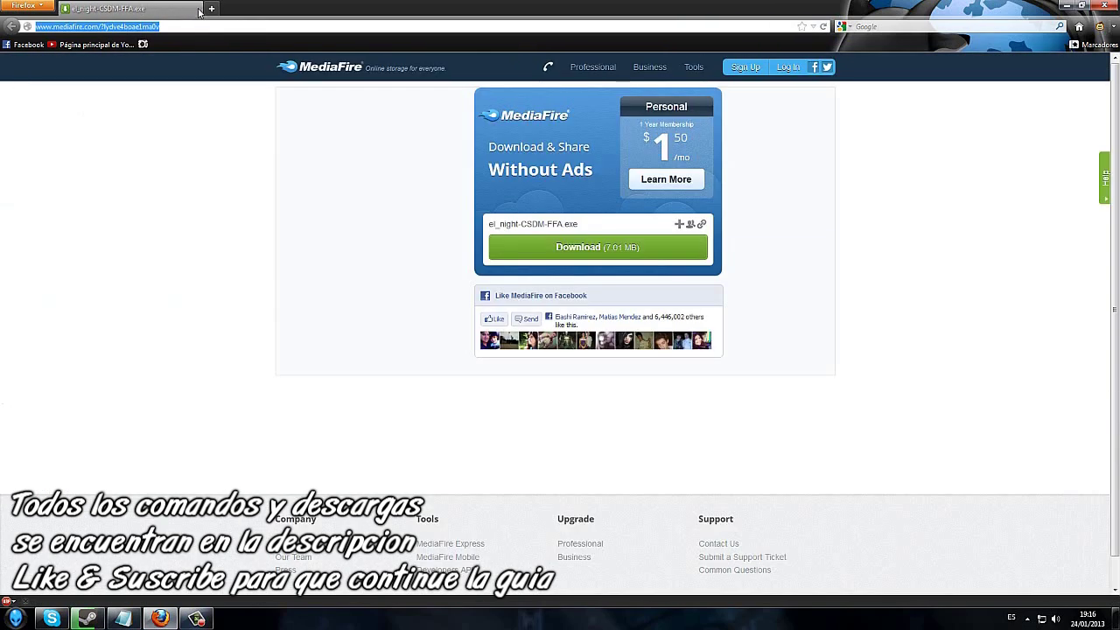
{"action": "left_click", "coordinate": [123, 618]}
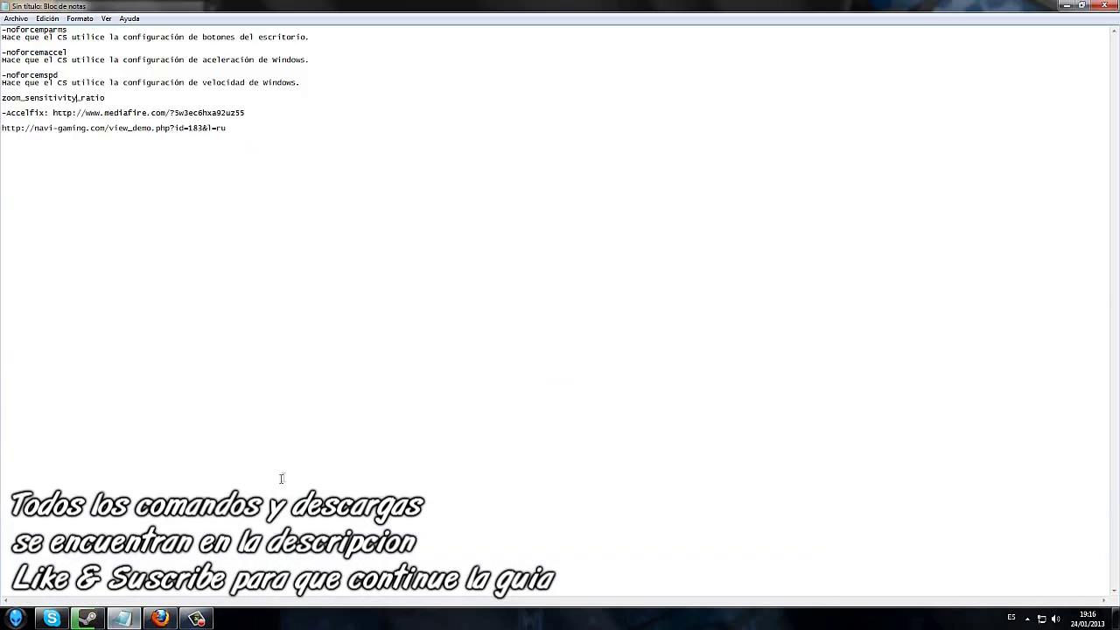
{"action": "type", "text": "http://www.mediafire.com/?lydve4boae1ma0v"}
{"action": "left_click_drag", "start_coordinate": [194, 144], "coordinate": [2, 145]}
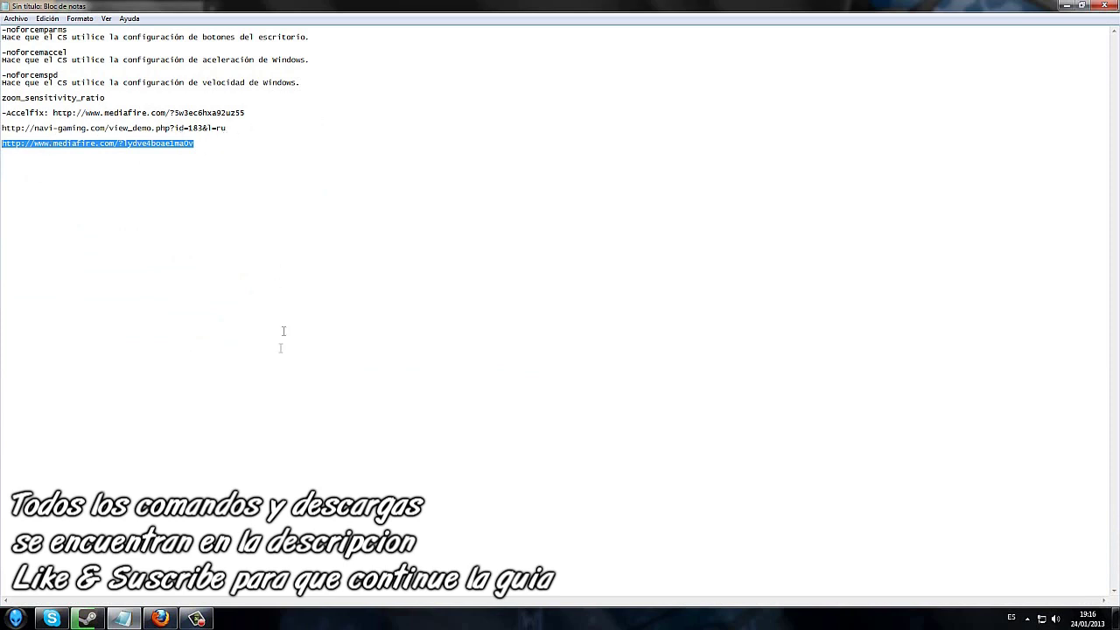
{"action": "left_click", "coordinate": [159, 618]}
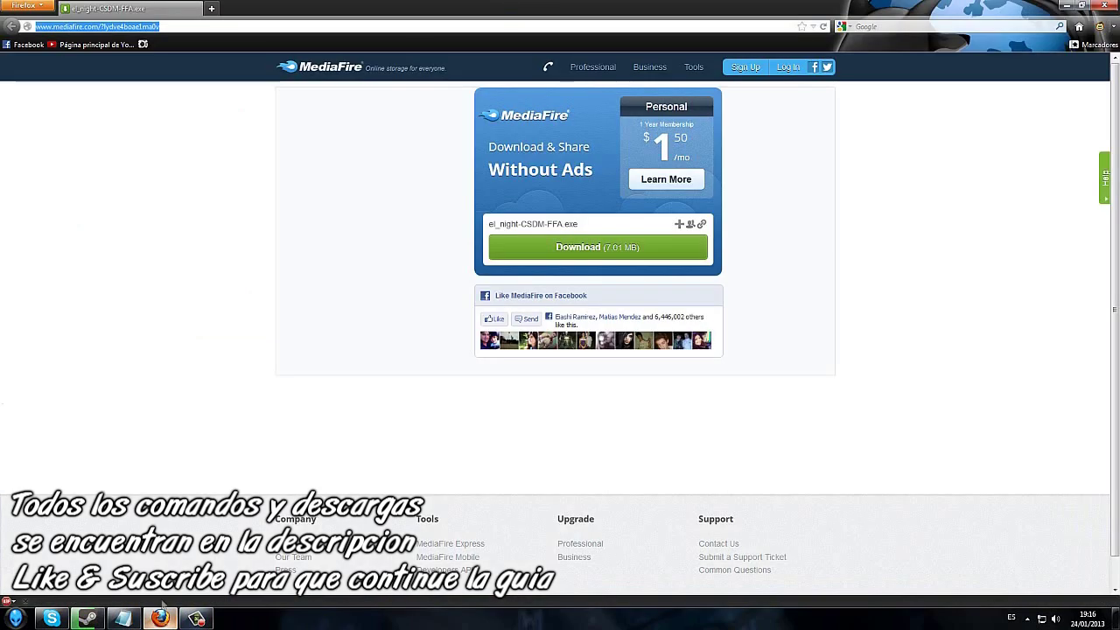
{"action": "left_click", "coordinate": [1068, 6]}
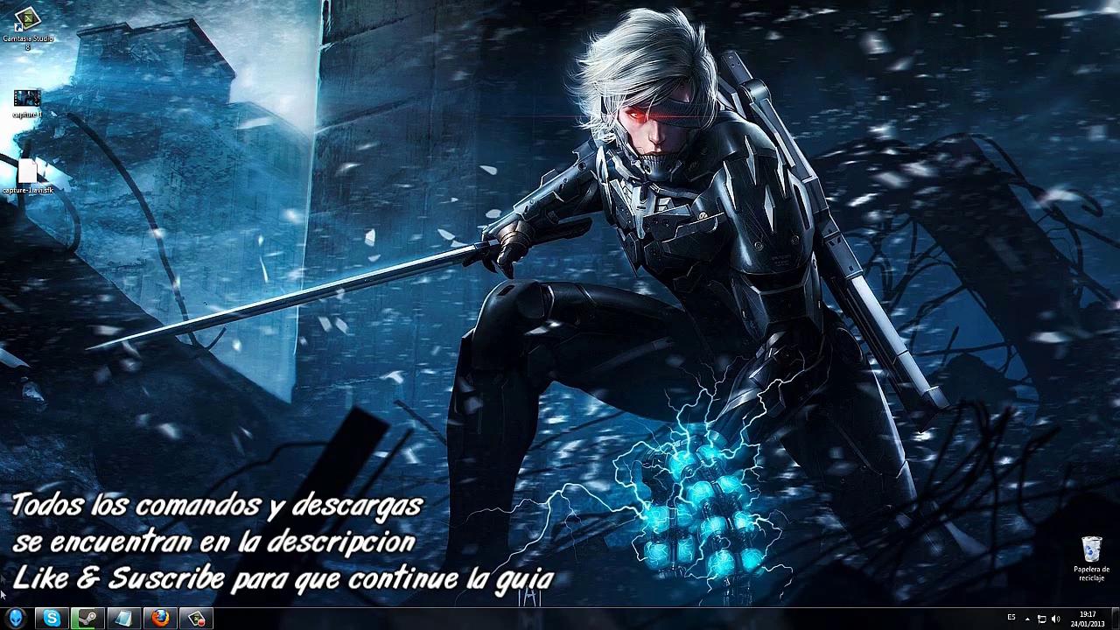
Search the Control Panel for "mouse", open the Mouse properties and move the dialog to a clear area of the desktop.
{"action": "left_click", "coordinate": [15, 618]}
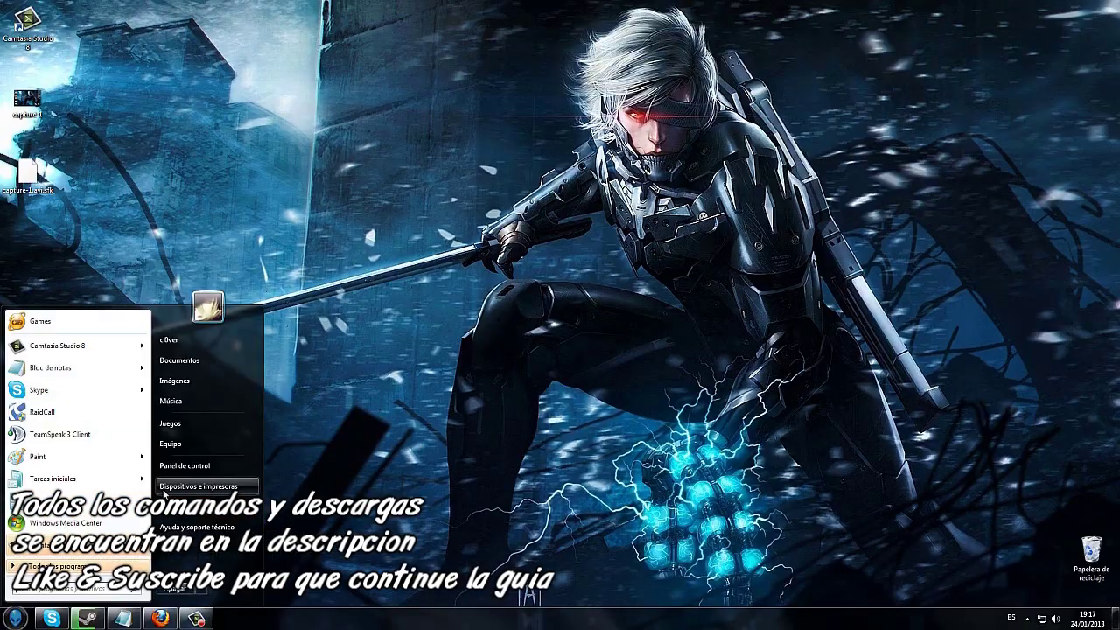
{"action": "left_click", "coordinate": [183, 466]}
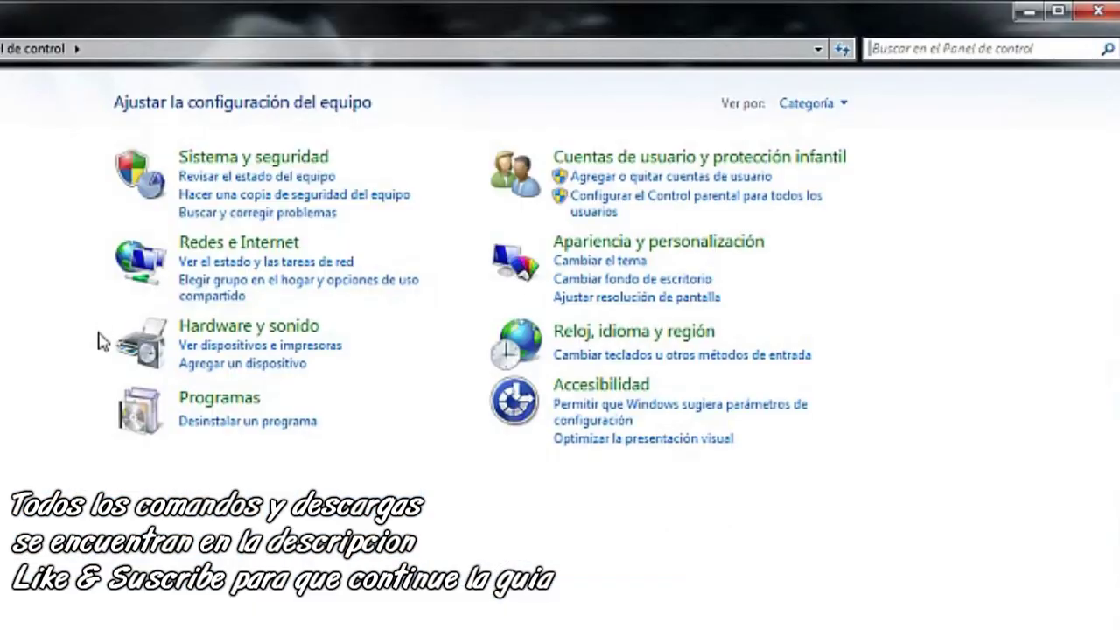
{"action": "left_click", "coordinate": [924, 48]}
{"action": "type", "text": "mouse"}
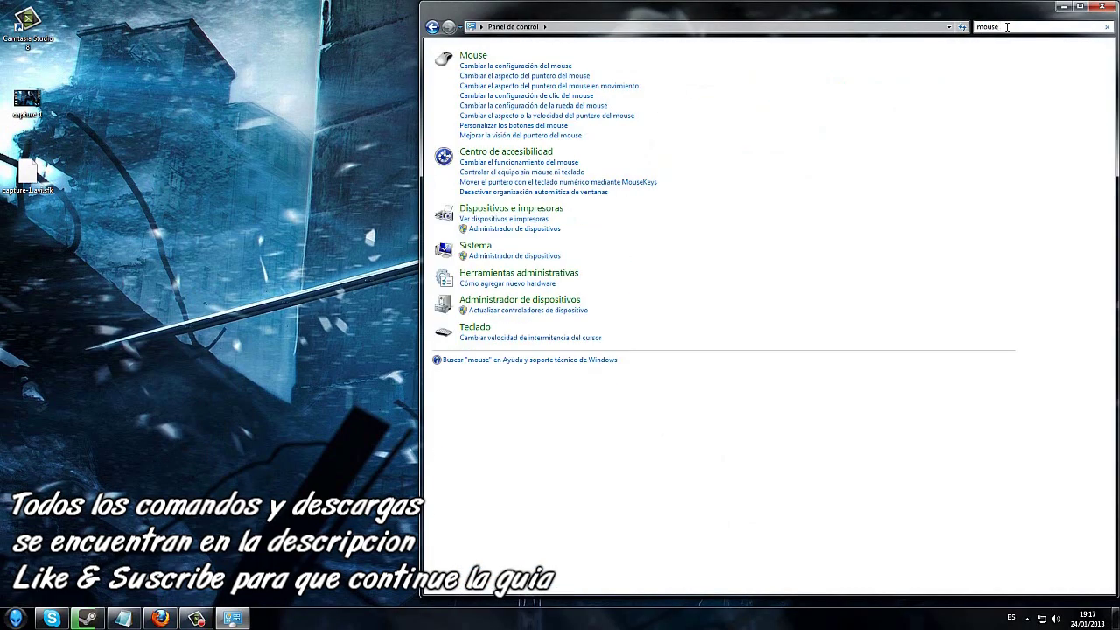
{"action": "left_click", "coordinate": [474, 57]}
{"action": "left_click_drag", "start_coordinate": [162, 55], "coordinate": [227, 103]}
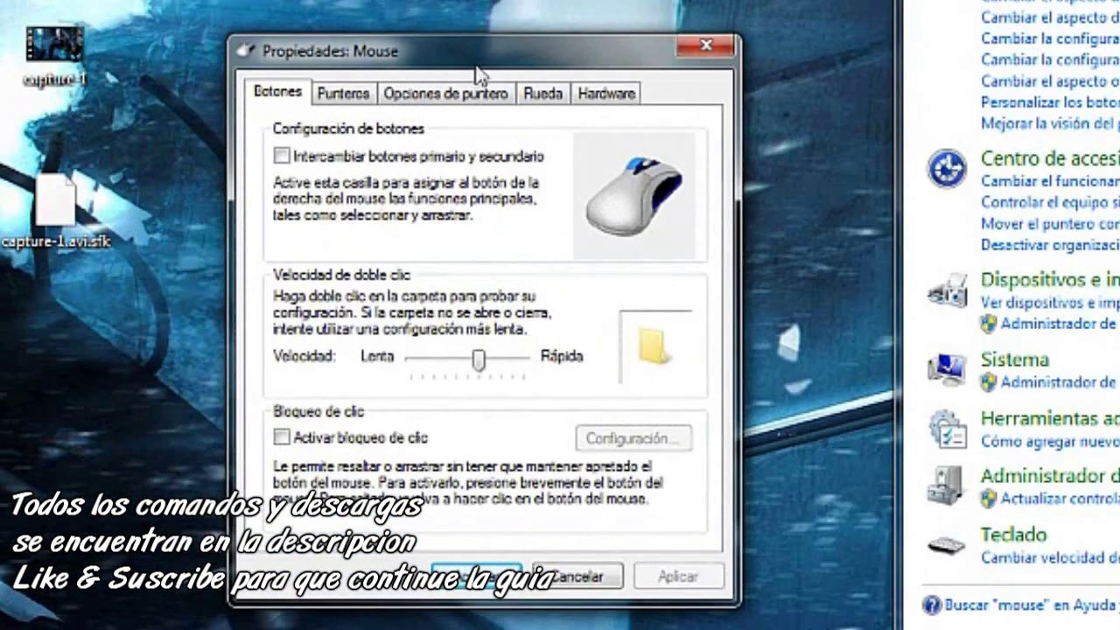
In the pointer options, leave "Mejorar la precisión del puntero" unchecked and apply the setting.
{"action": "left_click", "coordinate": [419, 92]}
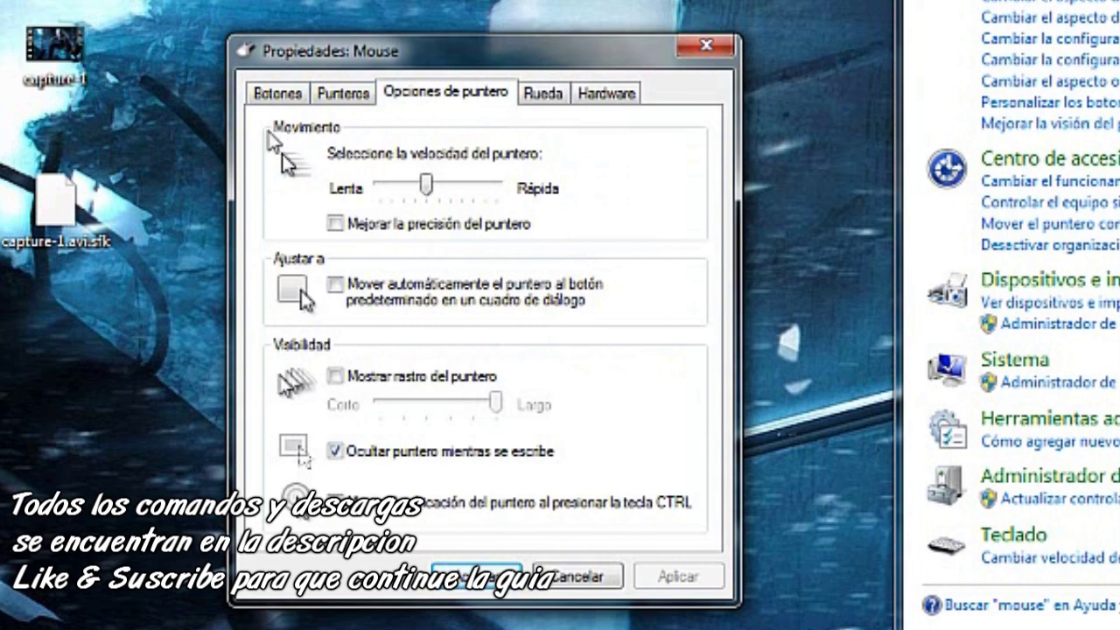
{"action": "left_click", "coordinate": [336, 225]}
{"action": "left_click", "coordinate": [336, 226]}
{"action": "left_click", "coordinate": [336, 225]}
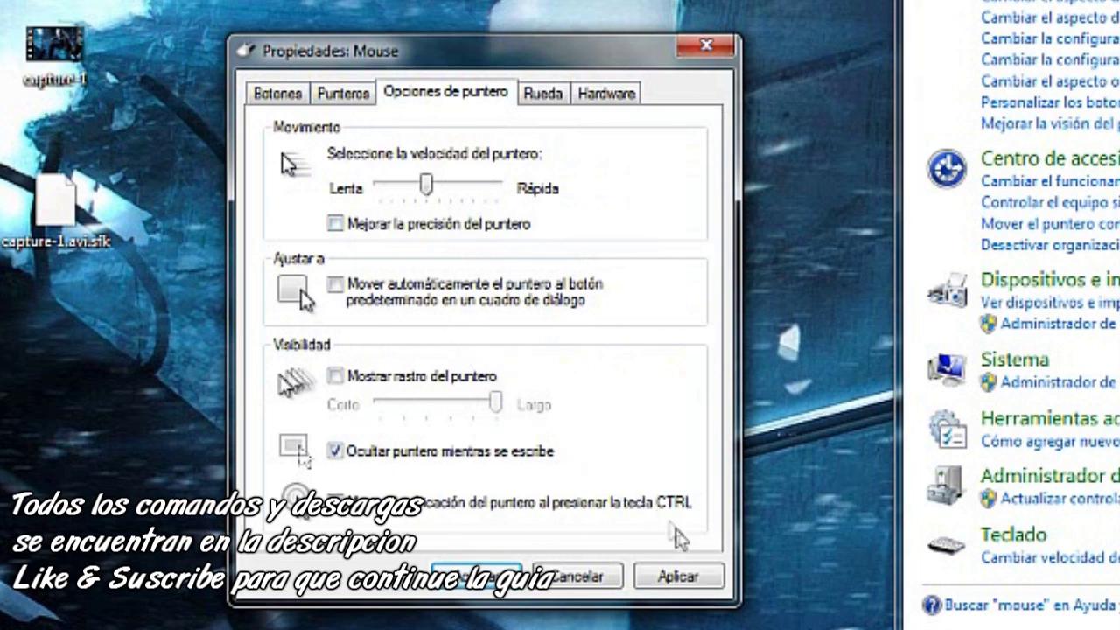
{"action": "left_click", "coordinate": [679, 575]}
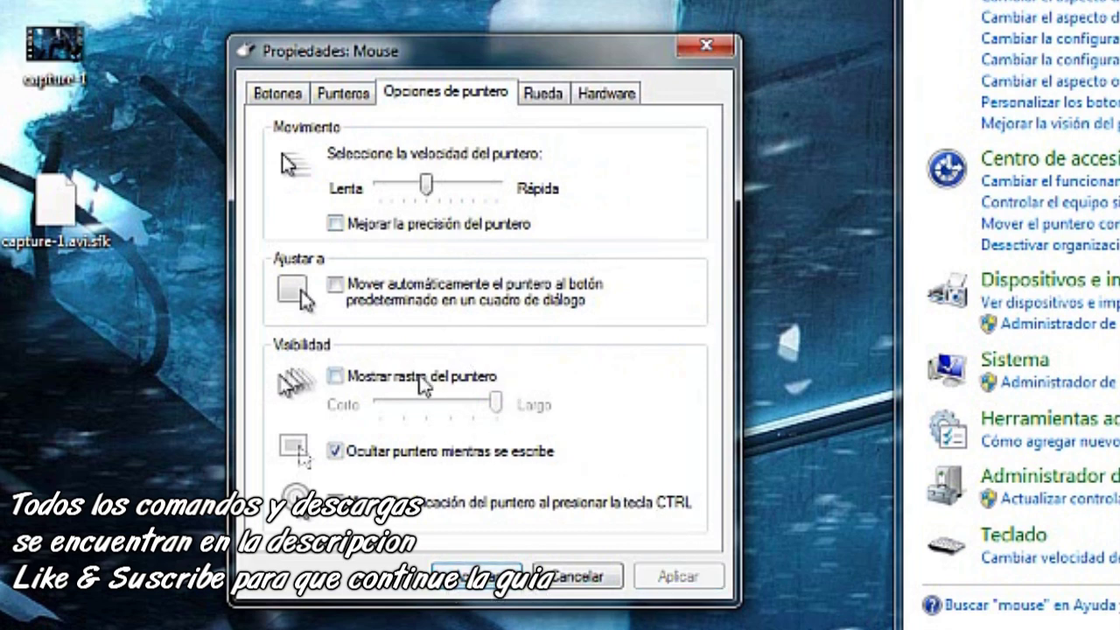
Try enabling "Mejorar la precisión del puntero" and turn it off again.
{"action": "left_click", "coordinate": [335, 224]}
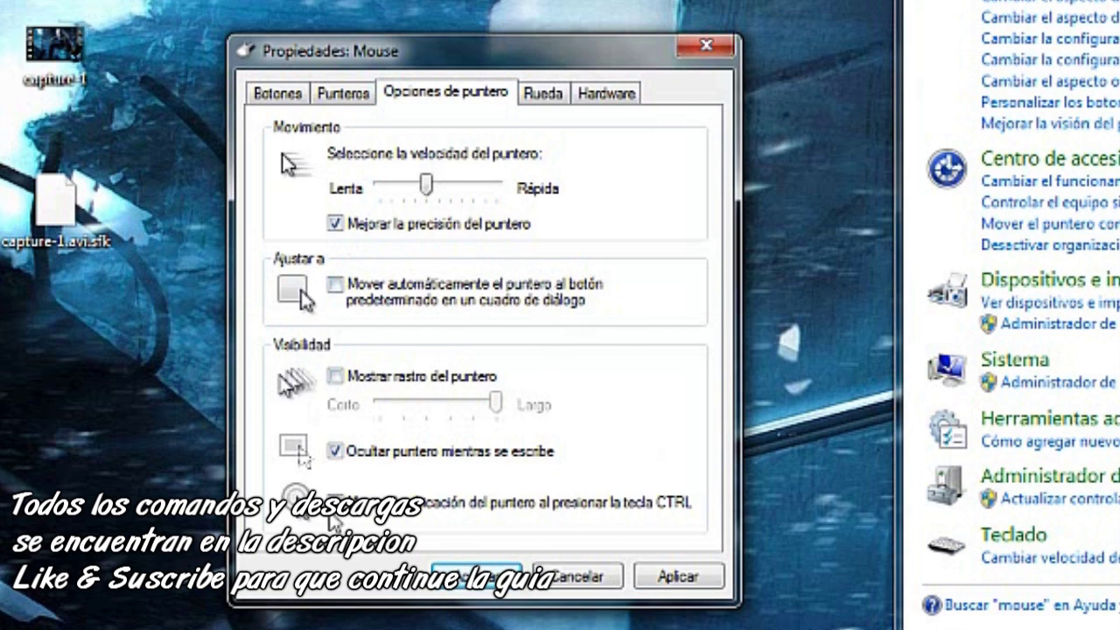
{"action": "left_click", "coordinate": [123, 383]}
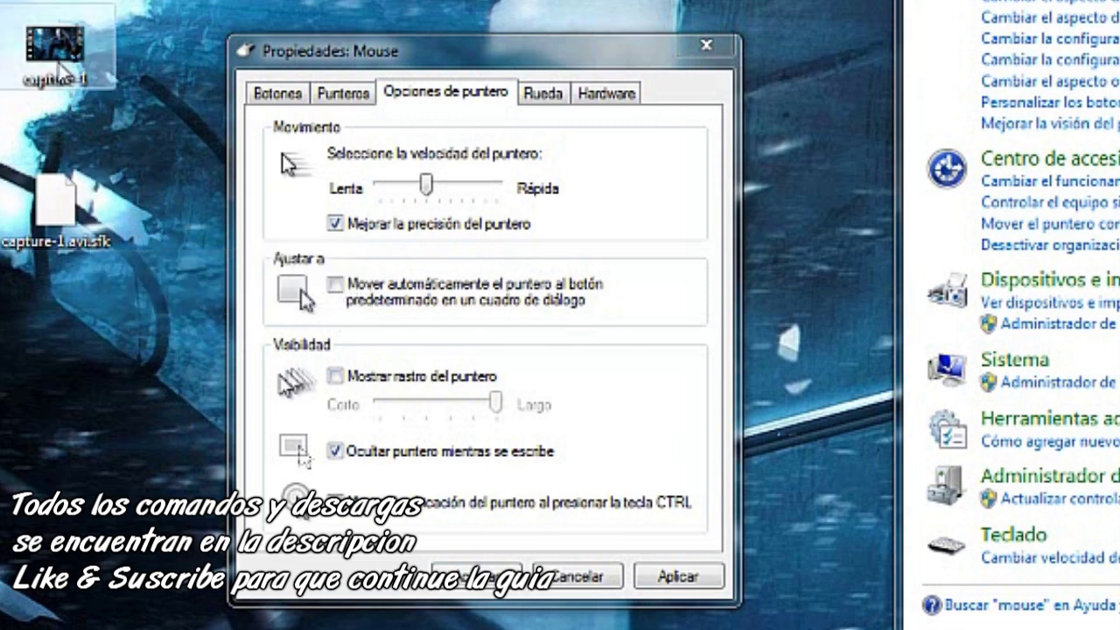
{"action": "left_click", "coordinate": [336, 225]}
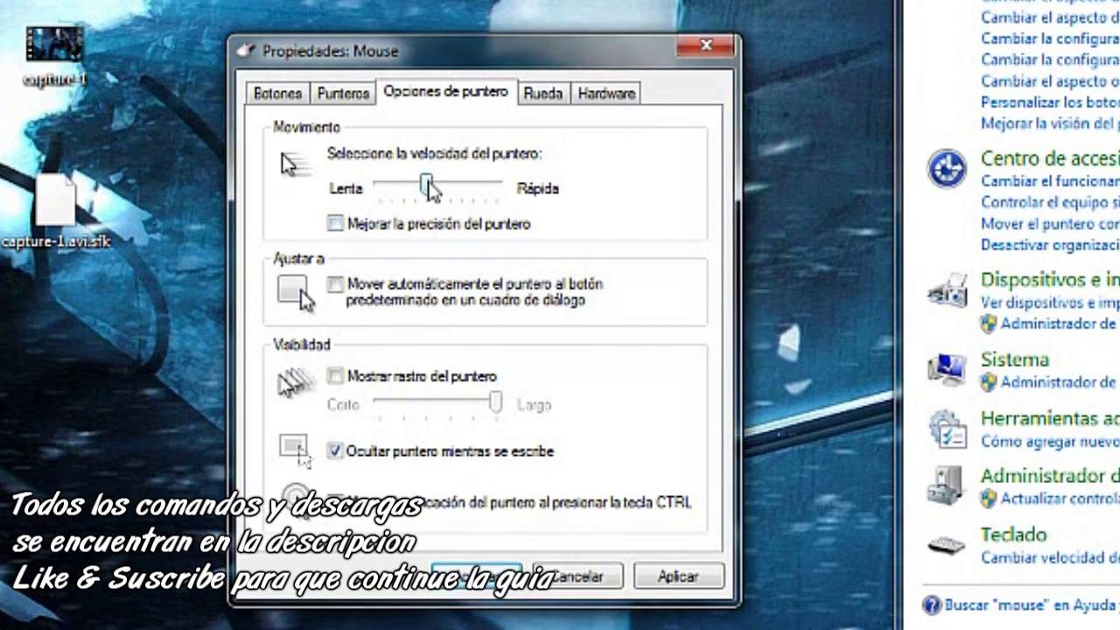
Try the pointer speed at its slowest, fastest and several intermediate positions.
{"action": "left_click_drag", "start_coordinate": [429, 191], "coordinate": [260, 249]}
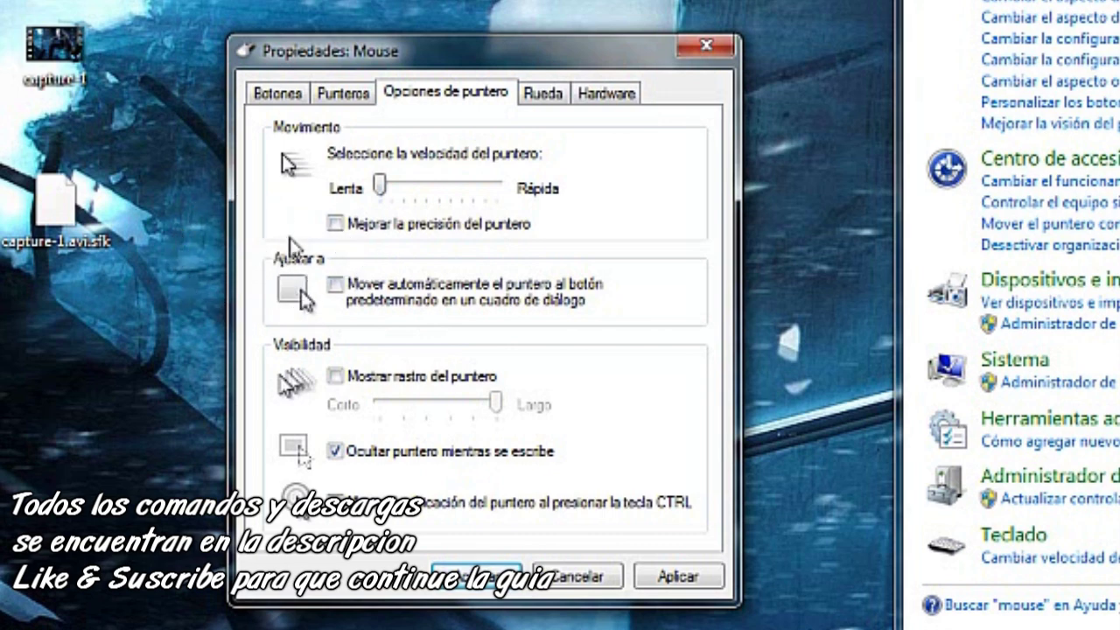
{"action": "left_click_drag", "start_coordinate": [380, 187], "coordinate": [528, 186]}
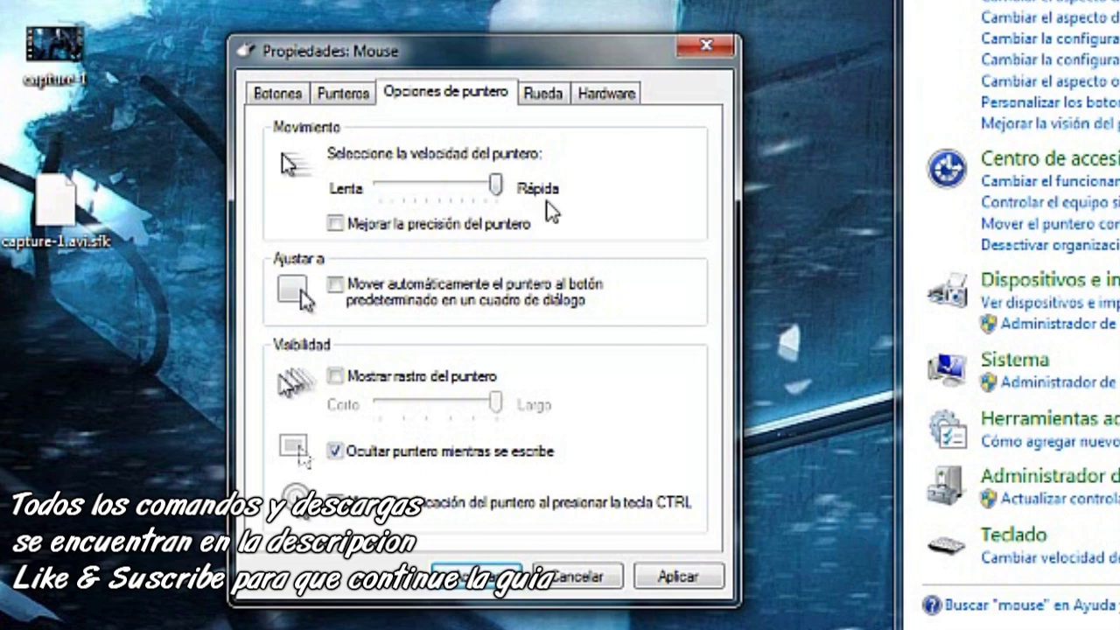
{"action": "left_click_drag", "start_coordinate": [503, 192], "coordinate": [446, 226]}
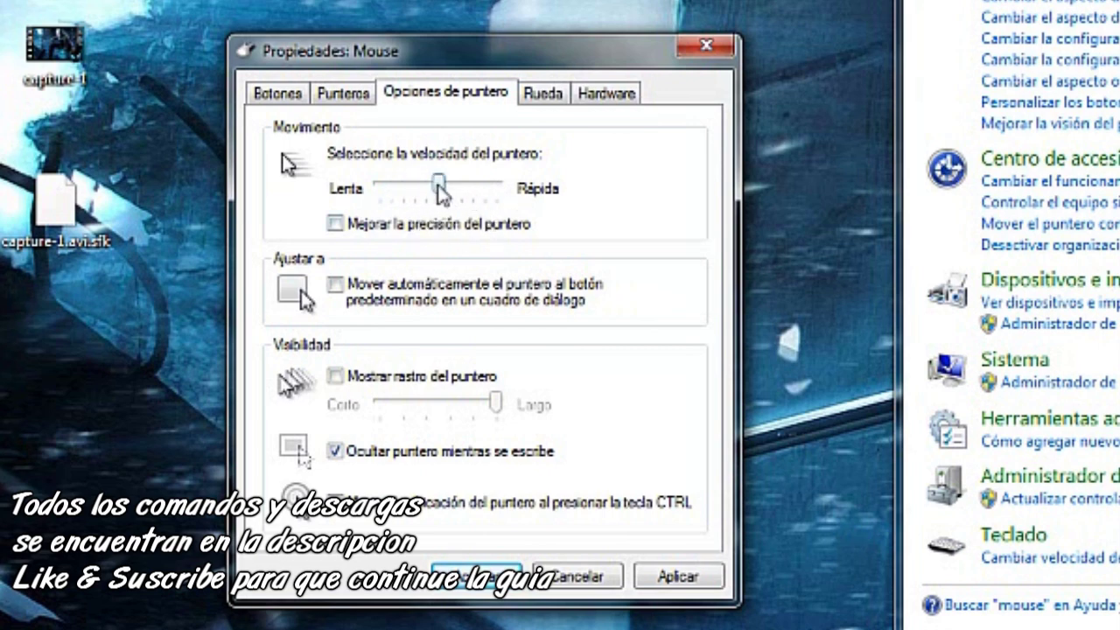
{"action": "left_click_drag", "start_coordinate": [439, 191], "coordinate": [427, 192]}
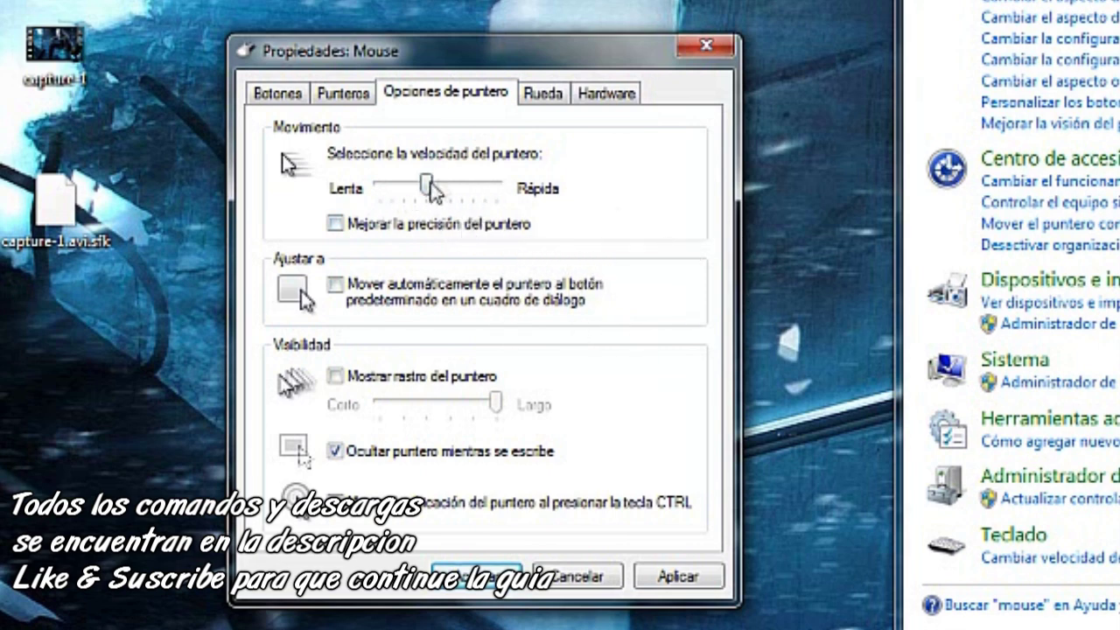
{"action": "left_click_drag", "start_coordinate": [427, 193], "coordinate": [392, 193]}
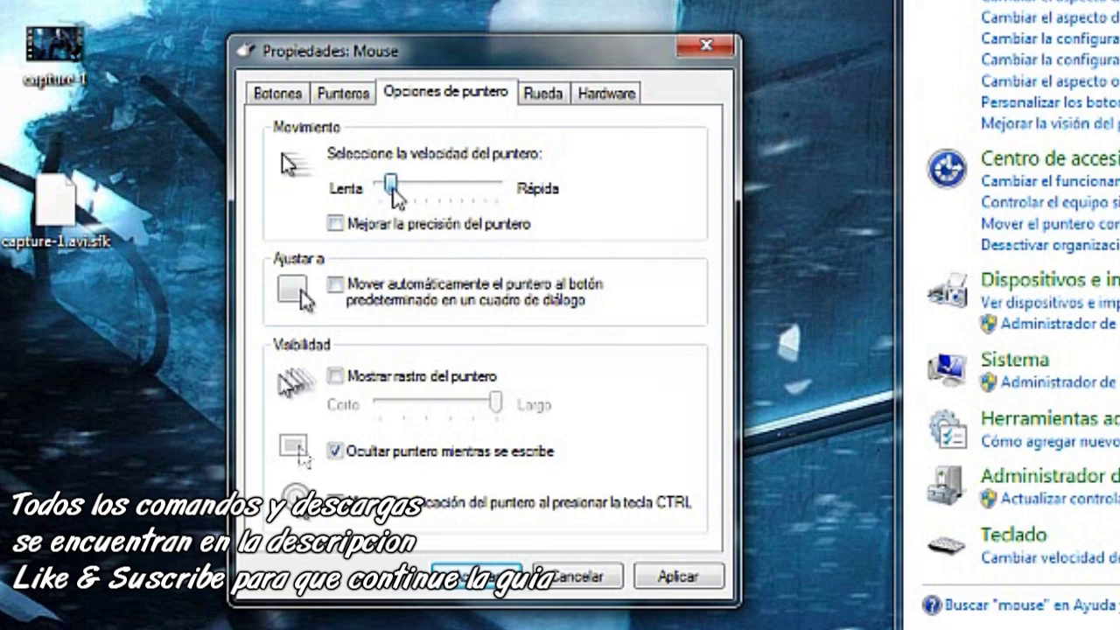
Set the pointer speed to the middle notch, apply and accept the mouse properties, and close the Control Panel.
{"action": "left_click_drag", "start_coordinate": [392, 193], "coordinate": [424, 210]}
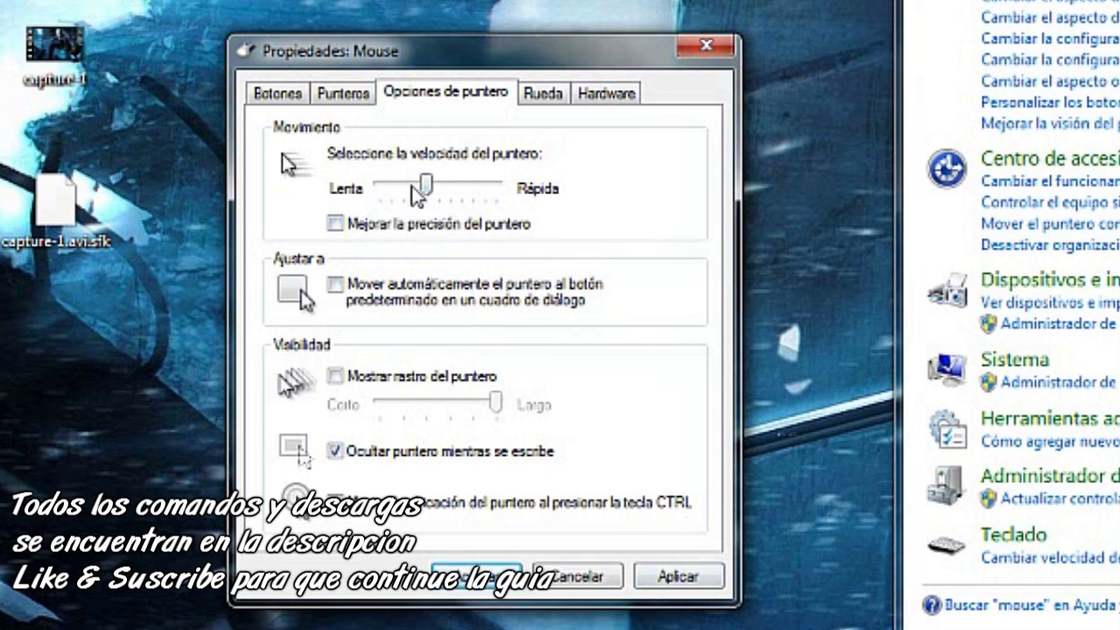
{"action": "left_click", "coordinate": [658, 577]}
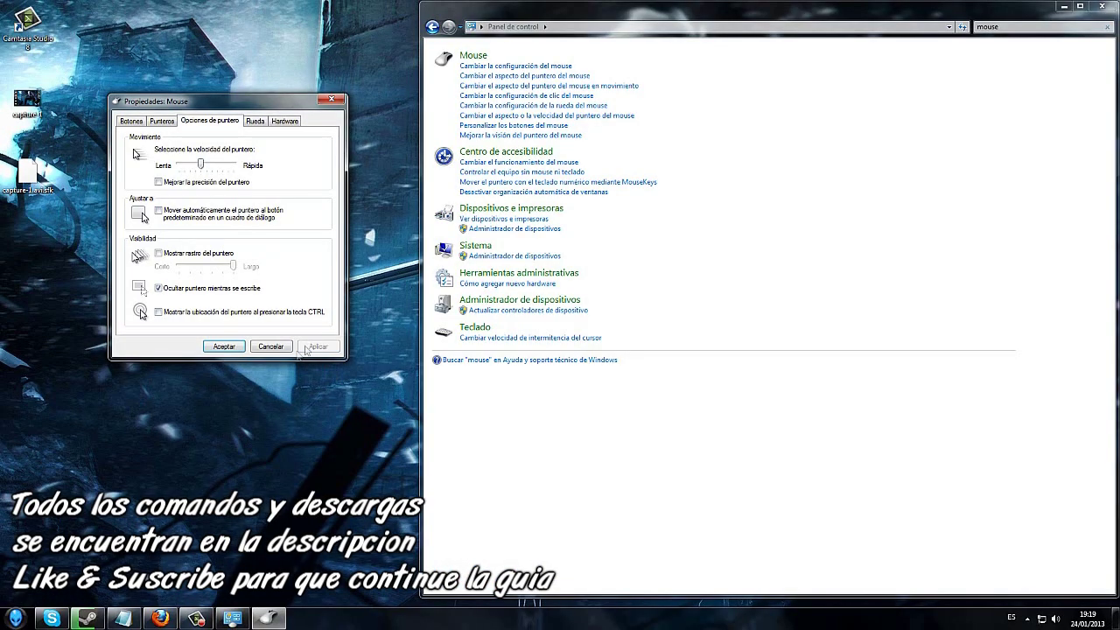
{"action": "left_click", "coordinate": [224, 347]}
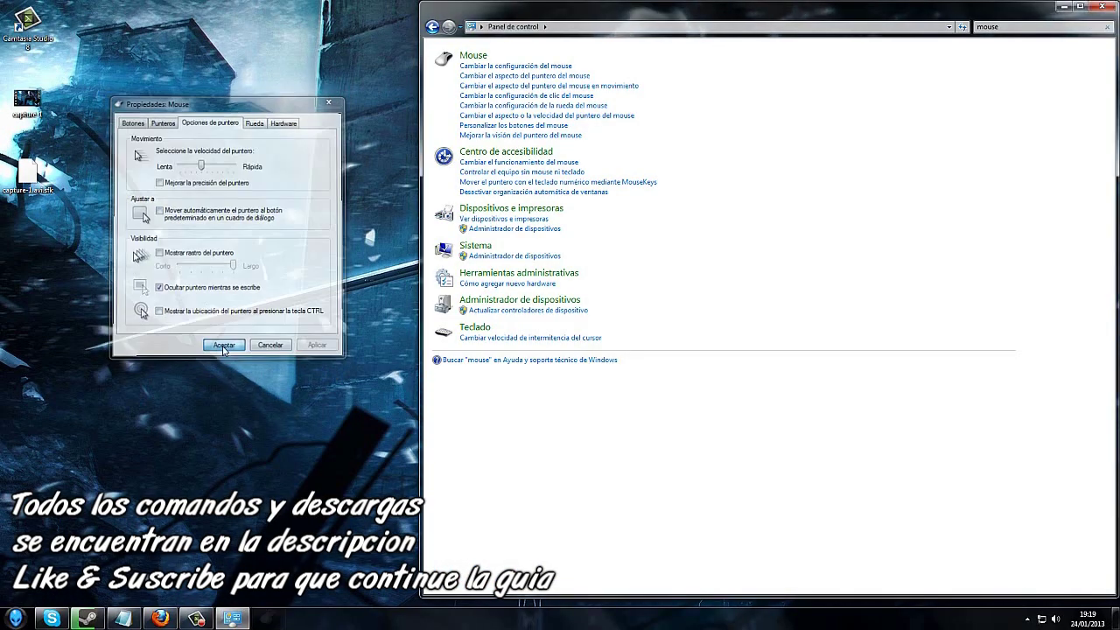
{"action": "left_click", "coordinate": [1103, 8]}
{"action": "left_click_drag", "start_coordinate": [486, 311], "coordinate": [518, 353]}
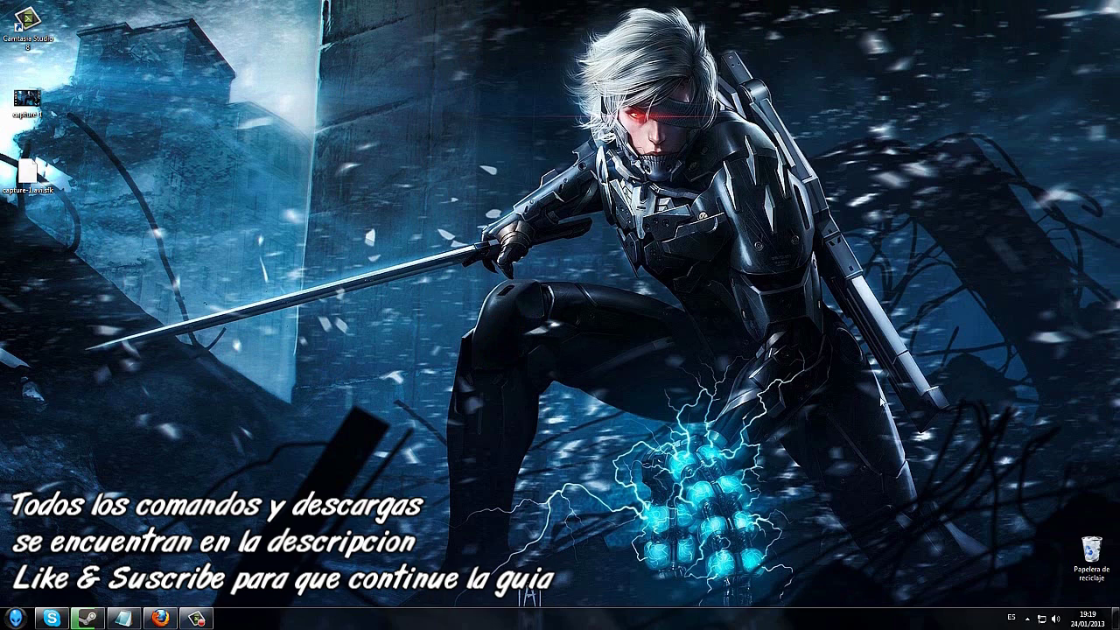
Switch to Steam and open the properties of Counter-Strike from the game library.
{"action": "left_click", "coordinate": [1028, 619]}
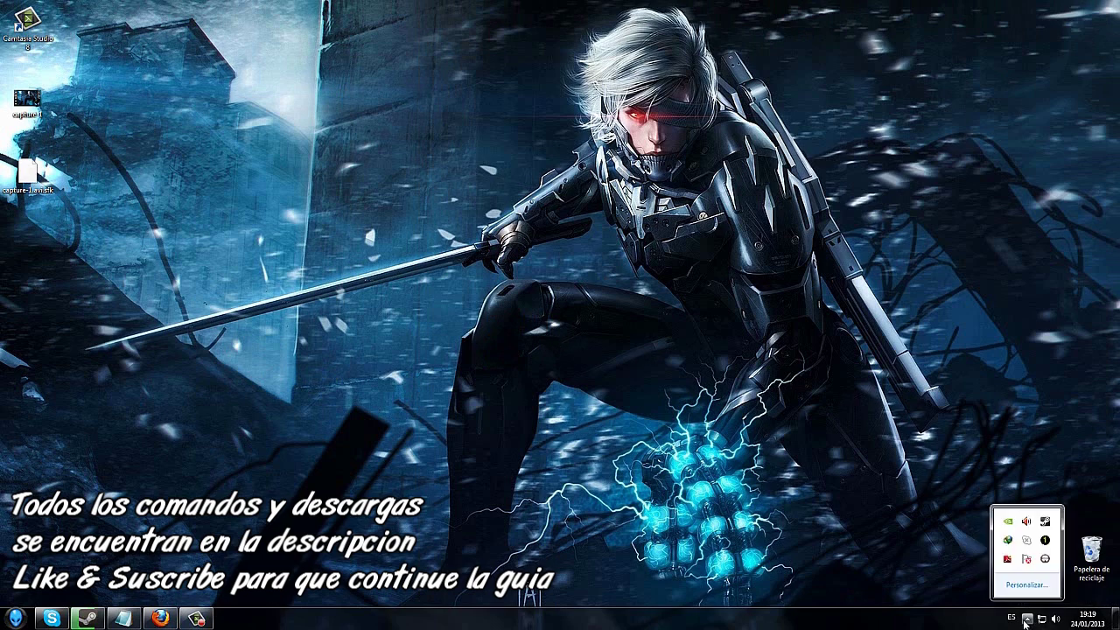
{"action": "double_click", "coordinate": [1046, 521]}
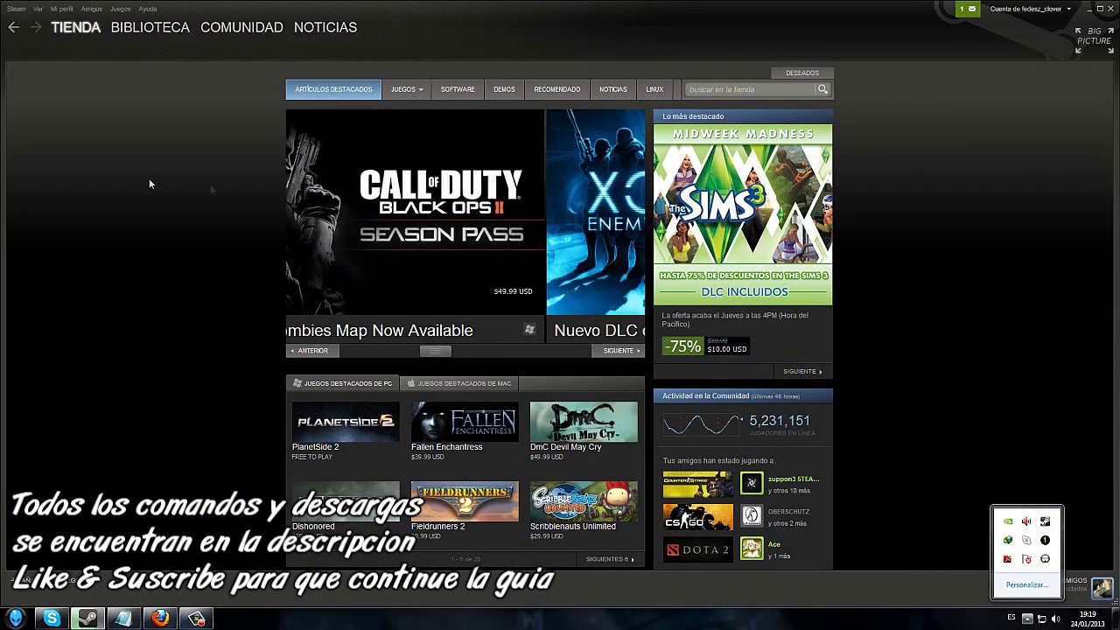
{"action": "left_click", "coordinate": [125, 29]}
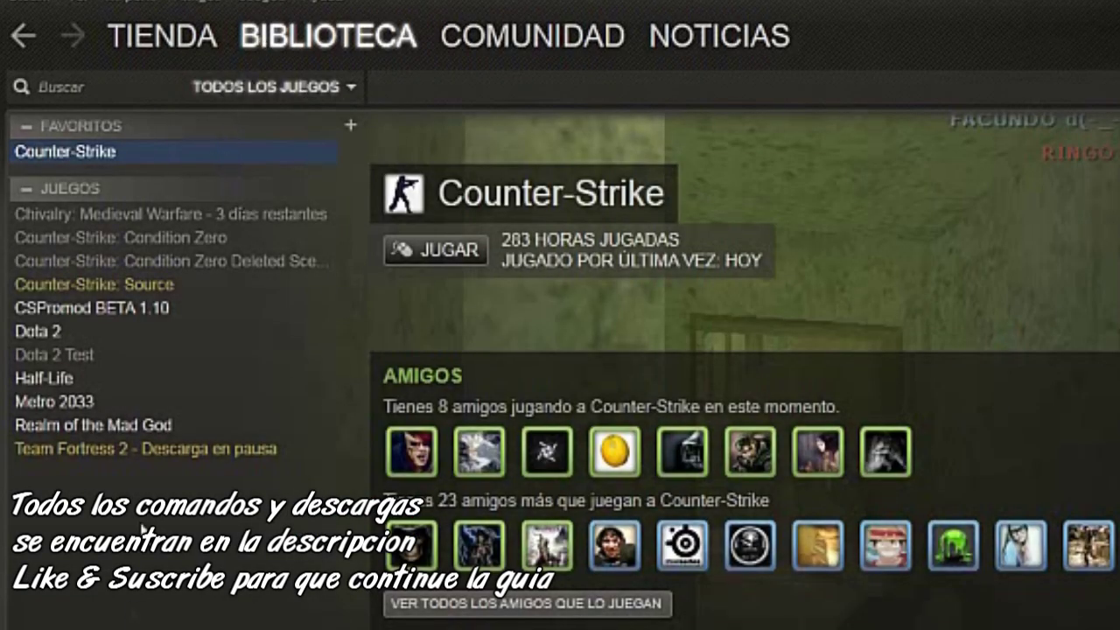
{"action": "right_click", "coordinate": [104, 152]}
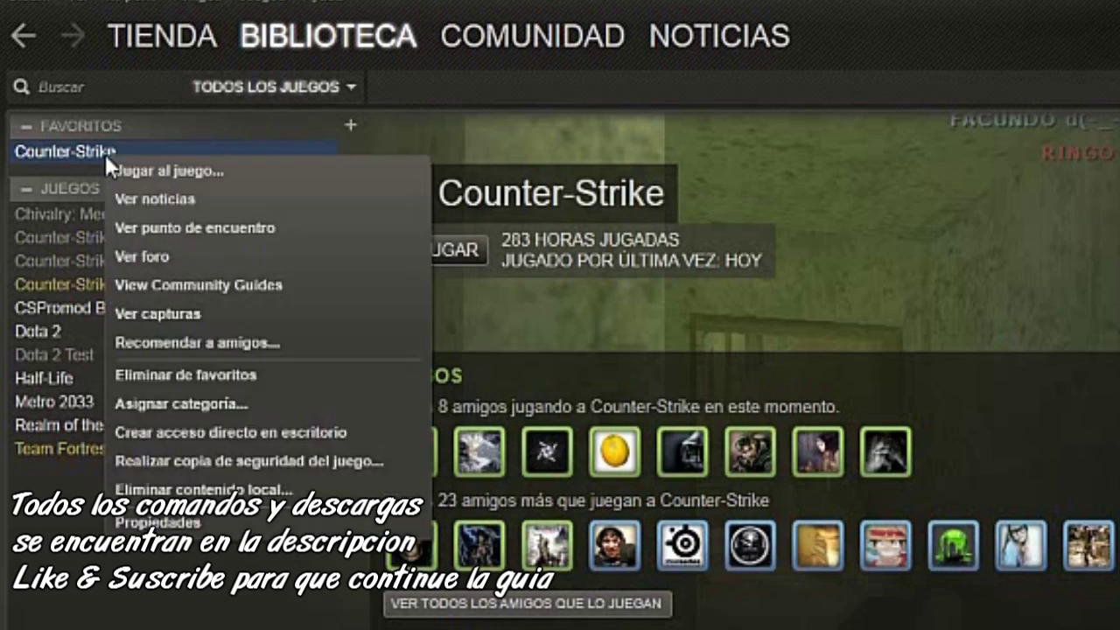
{"action": "left_click", "coordinate": [98, 176]}
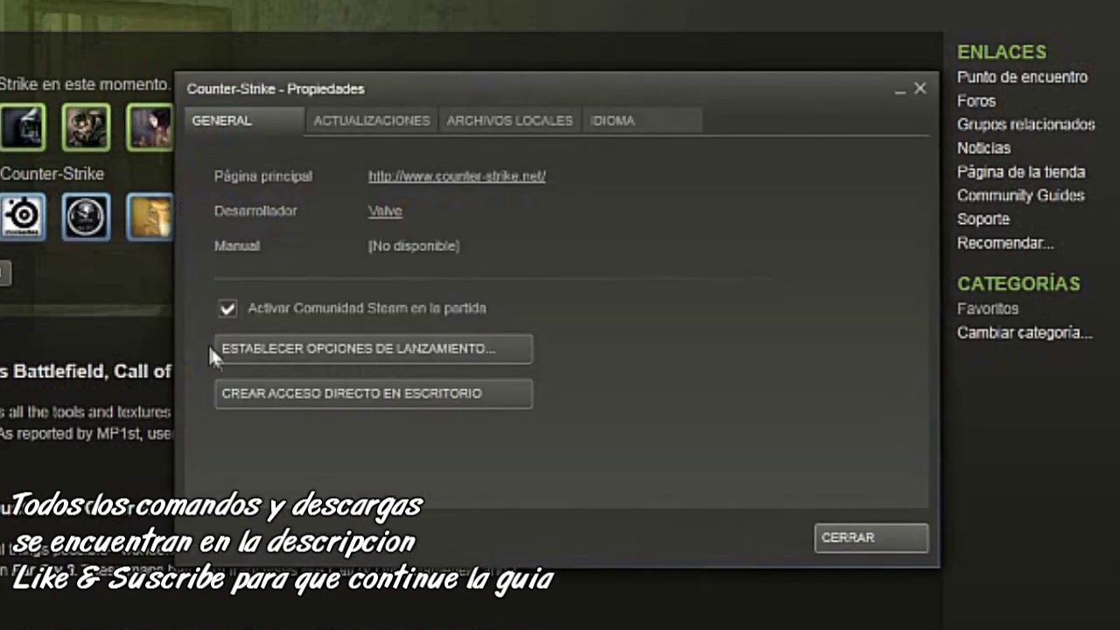
Clear all existing launch options of Counter-Strike and accept the empty entry.
{"action": "left_click", "coordinate": [298, 356]}
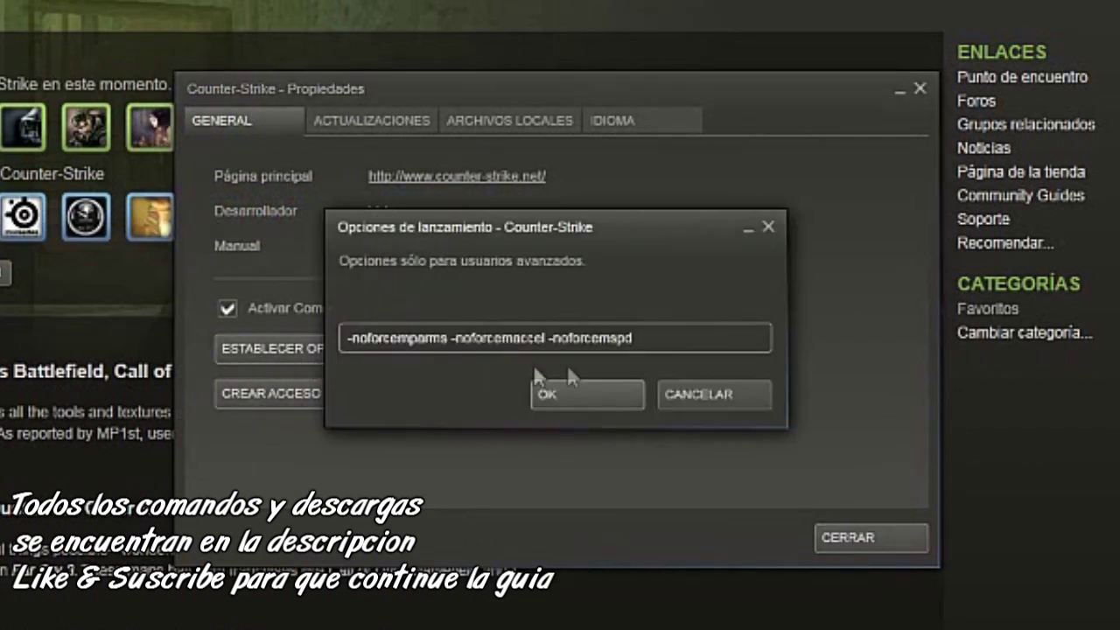
{"action": "left_click_drag", "start_coordinate": [660, 338], "coordinate": [347, 338]}
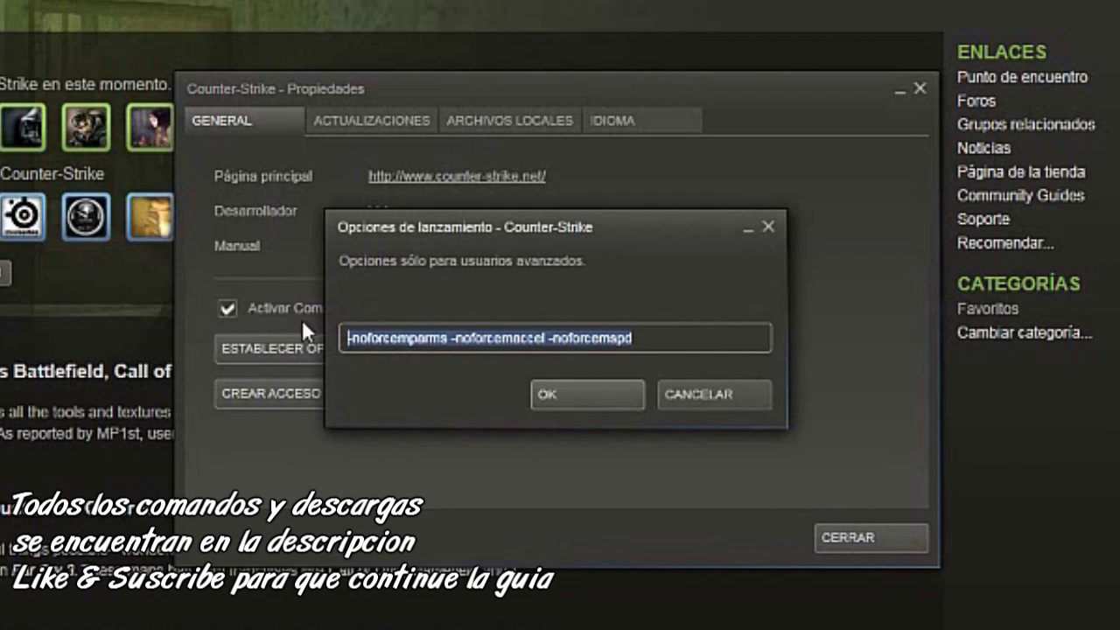
{"action": "key", "text": "BackSpace"}
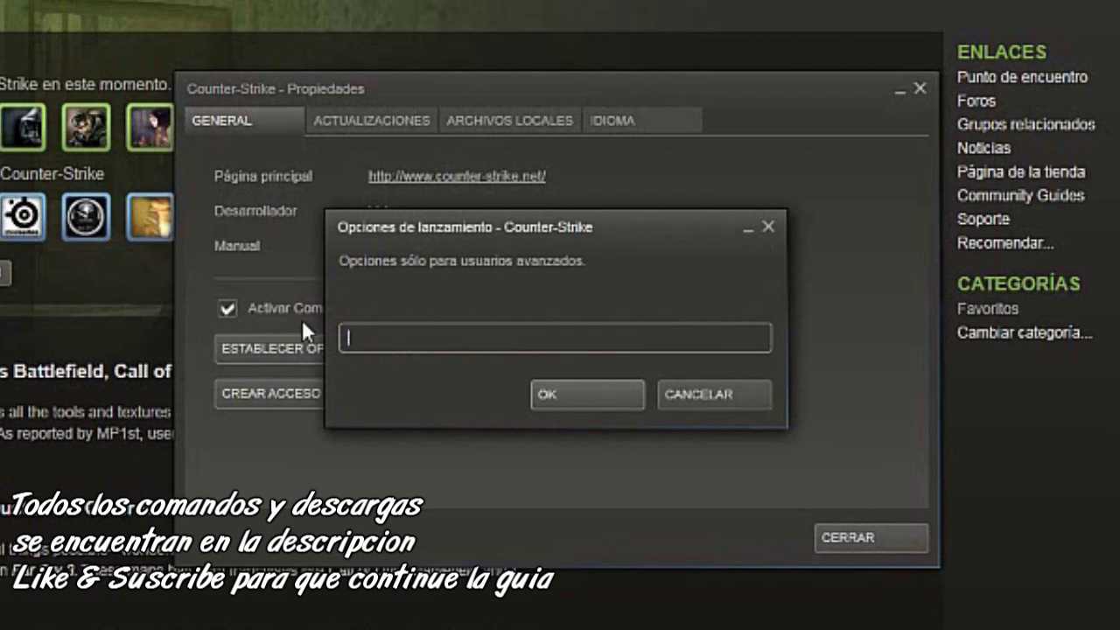
{"action": "left_click", "coordinate": [586, 396]}
Reopen the Counter-Strike launch options and enter -noforcemparms, copied from the Notepad notes.
{"action": "left_click", "coordinate": [388, 348]}
{"action": "left_click", "coordinate": [462, 338]}
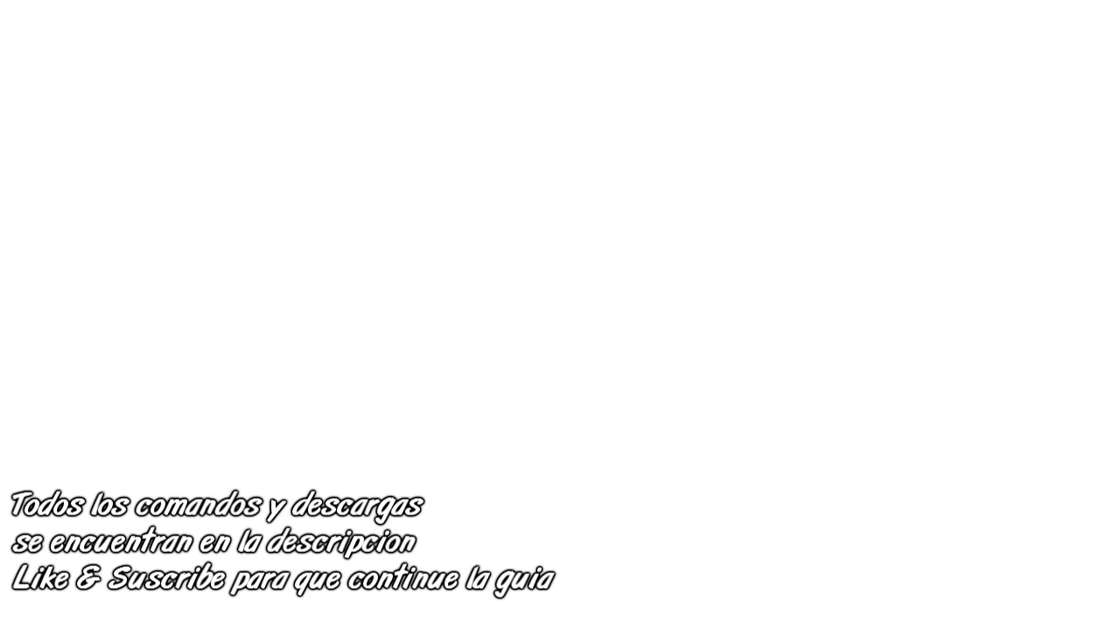
{"action": "left_click_drag", "start_coordinate": [5, 78], "coordinate": [198, 83]}
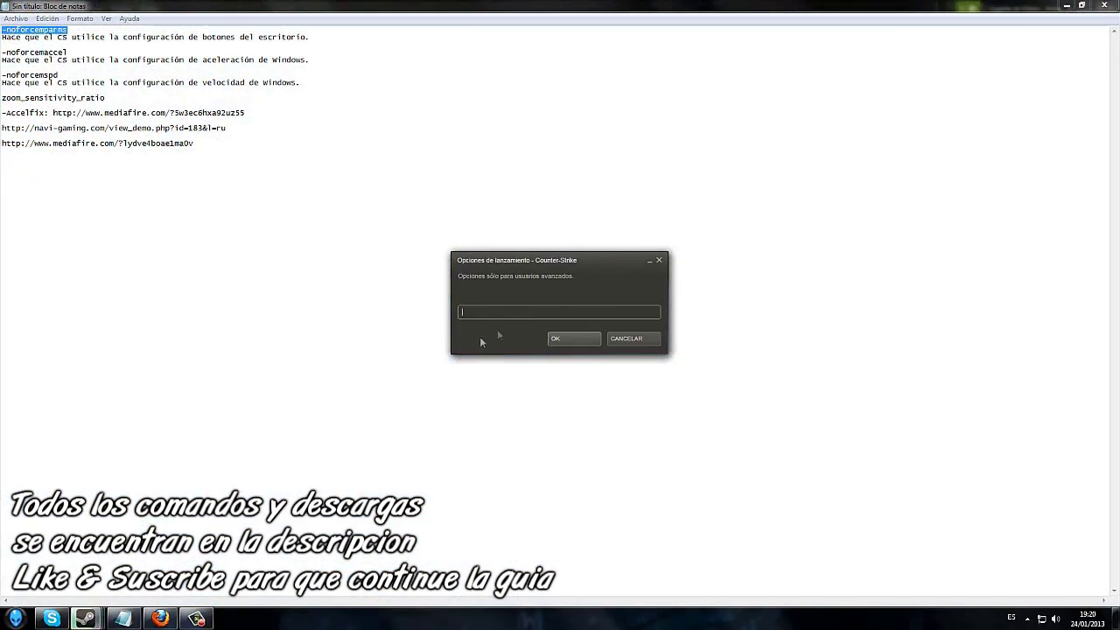
{"action": "type", "text": "-noforcemparms"}
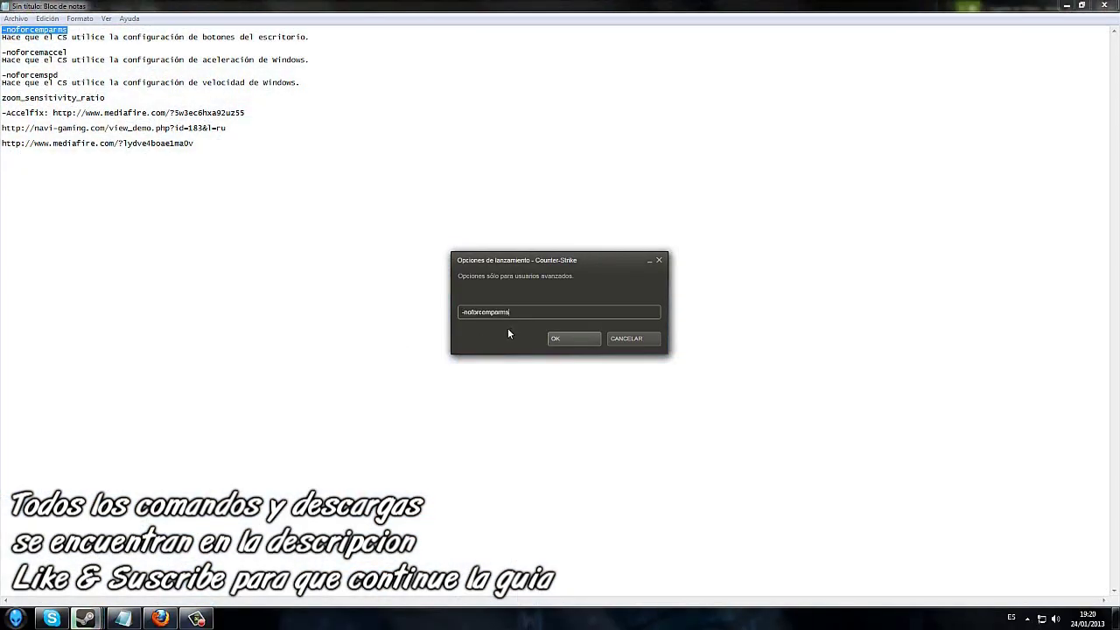
Copy -noforcemaccel from the Notepad notes and append it to the Counter-Strike launch options in Steam.
{"action": "left_click", "coordinate": [39, 85]}
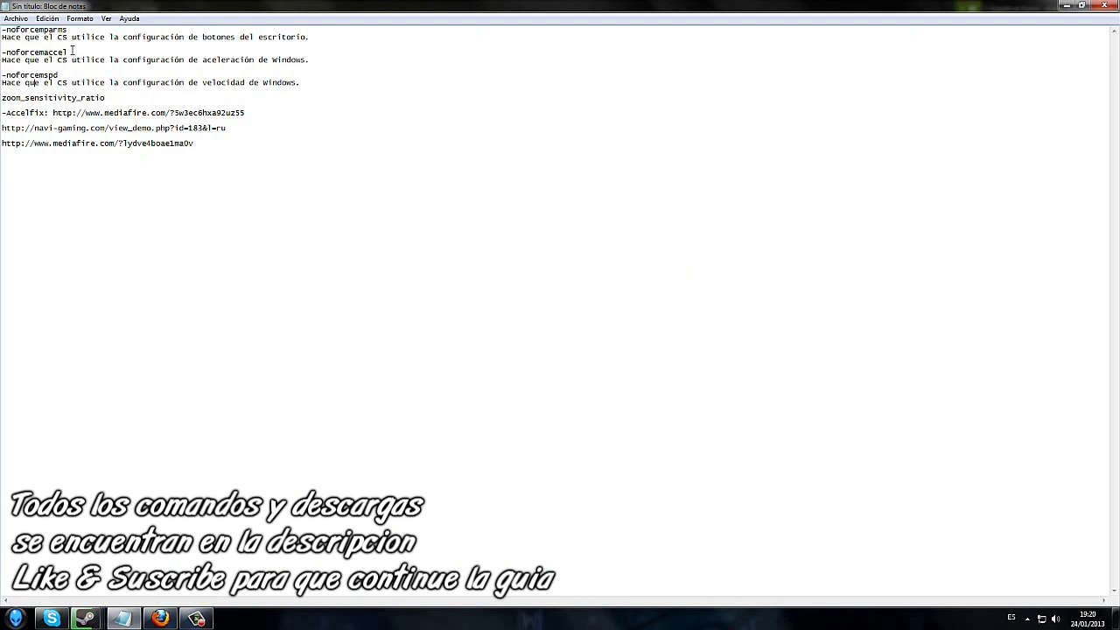
{"action": "left_click_drag", "start_coordinate": [73, 53], "coordinate": [2, 50]}
{"action": "key", "text": "ctrl+c"}
{"action": "key", "text": "Right"}
{"action": "left_click", "coordinate": [198, 618]}
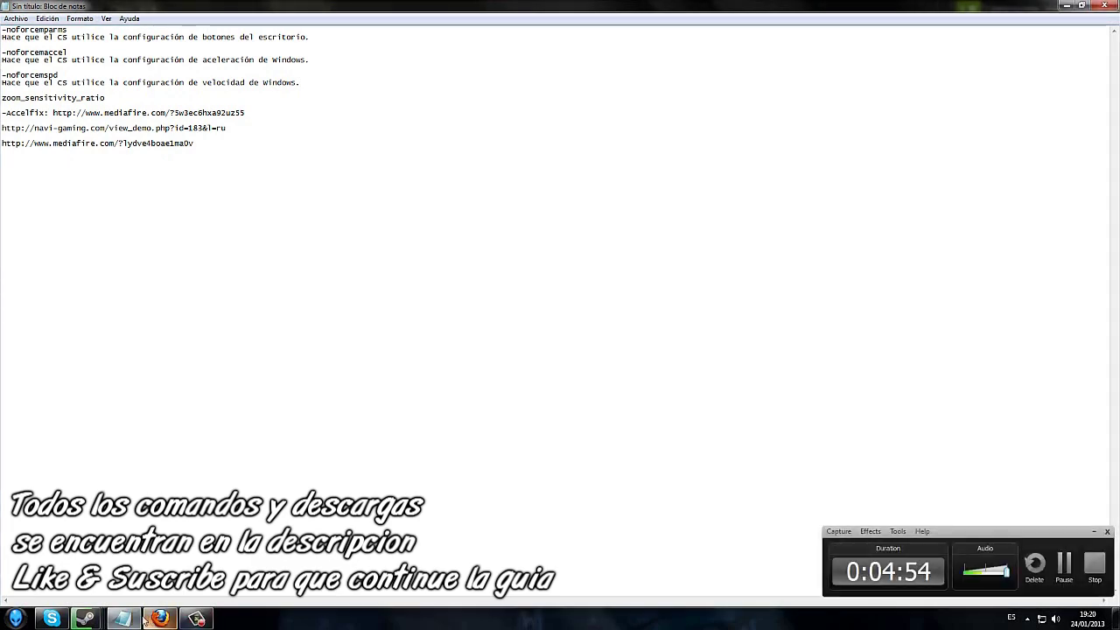
{"action": "left_click", "coordinate": [85, 619]}
{"action": "key", "text": "ctrl+v"}
{"action": "left_click", "coordinate": [1095, 533]}
{"action": "left_click", "coordinate": [196, 618]}
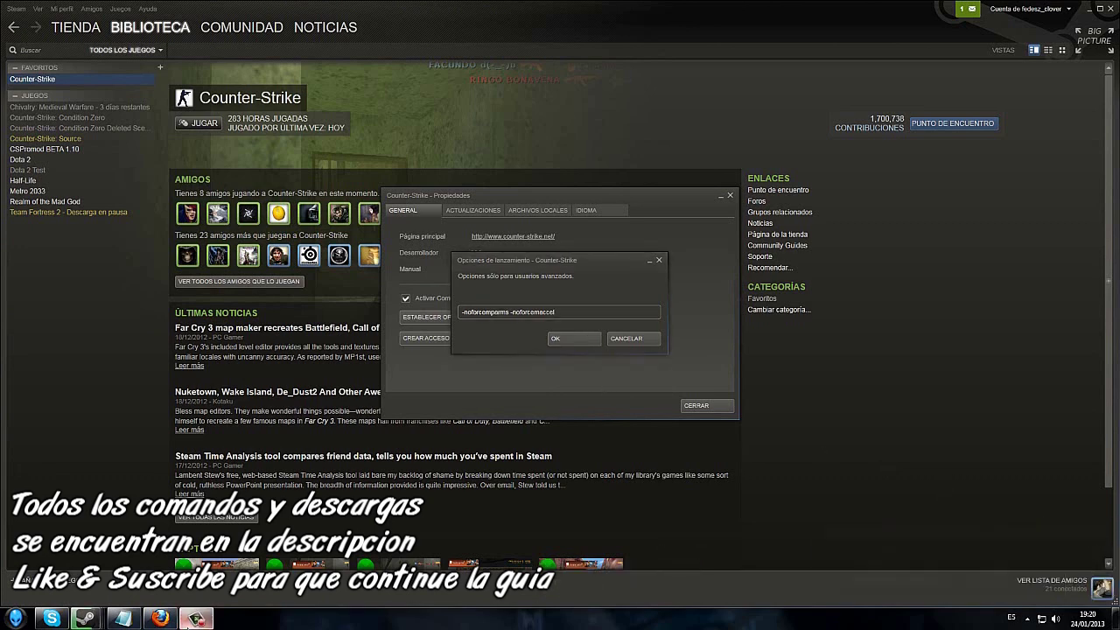
Copy -noforcemspd from the Notepad notes and append it to the Counter-Strike launch options in Steam.
{"action": "left_click", "coordinate": [122, 619]}
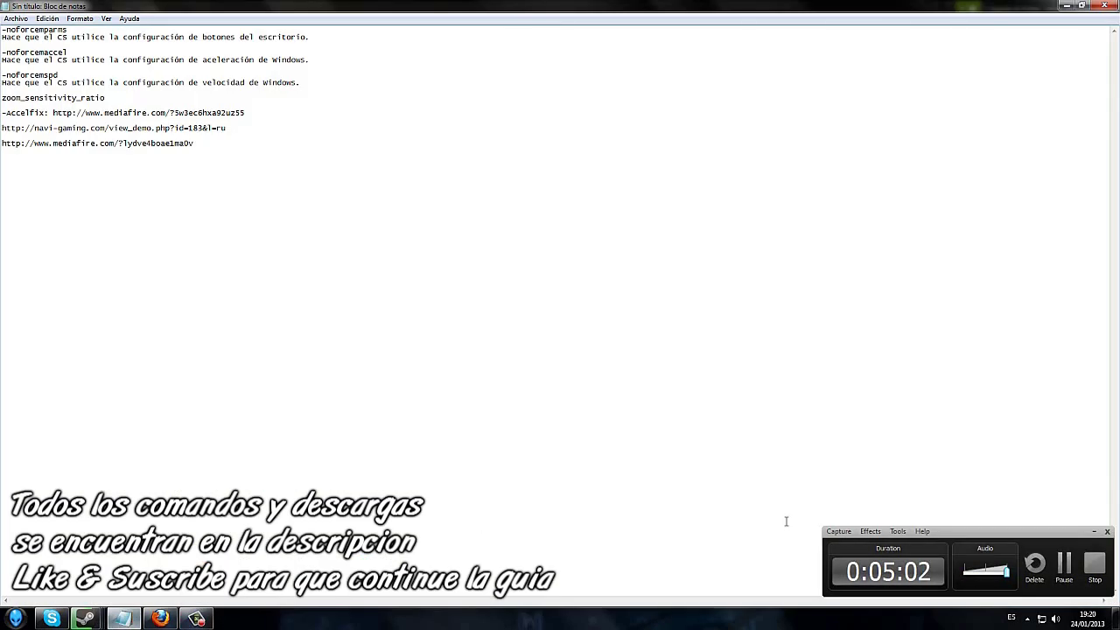
{"action": "left_click", "coordinate": [1094, 531]}
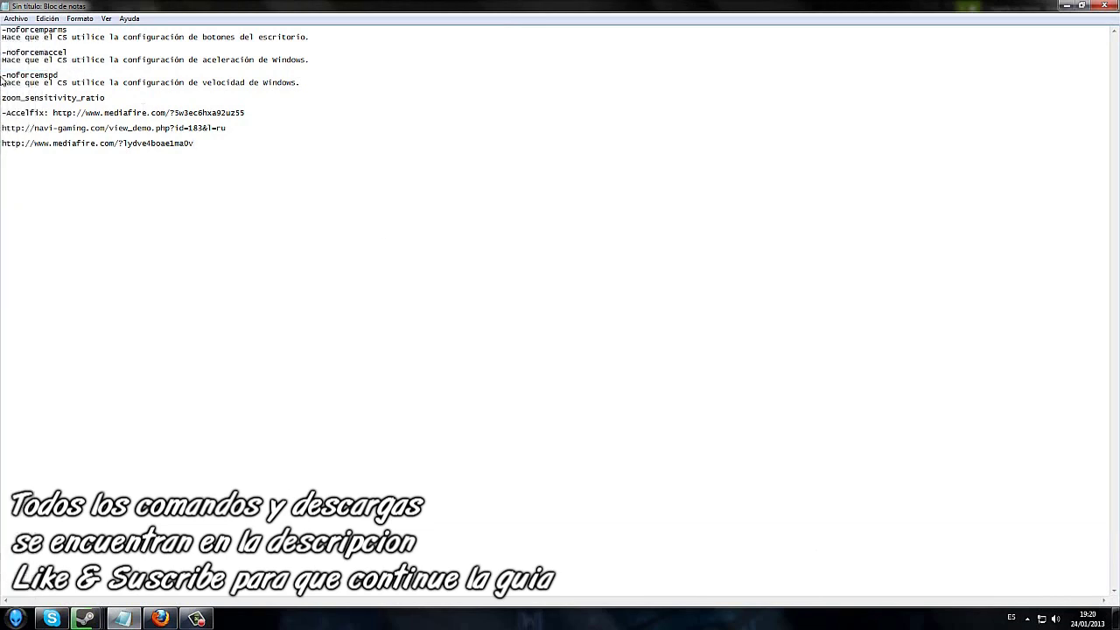
{"action": "left_click_drag", "start_coordinate": [58, 75], "coordinate": [11, 75]}
{"action": "mouse_move", "coordinate": [82, 621]}
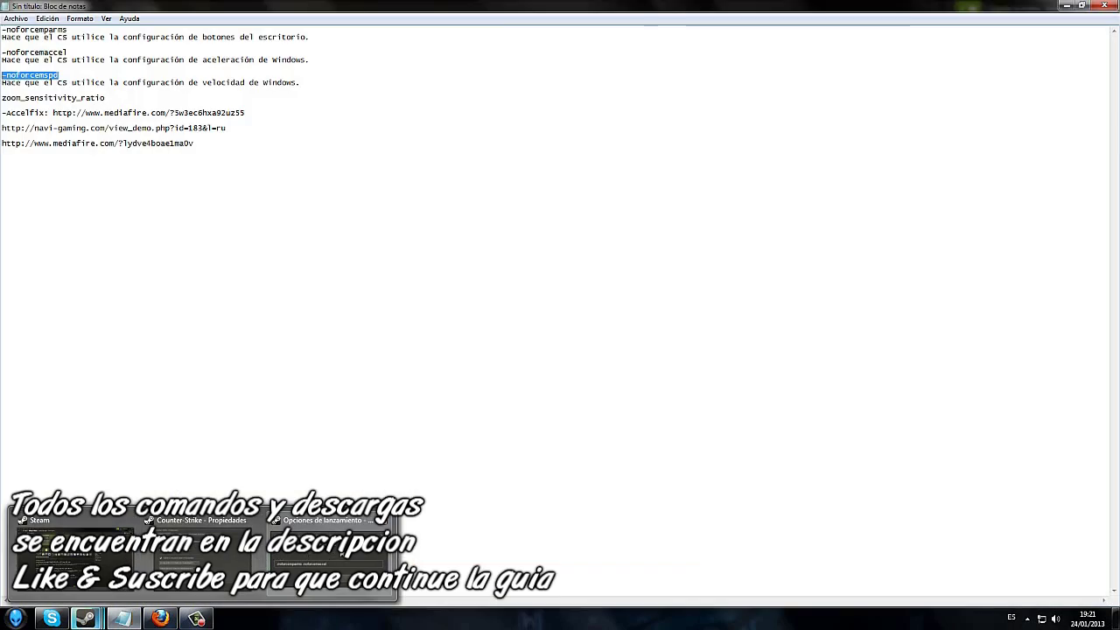
{"action": "left_click", "coordinate": [328, 560]}
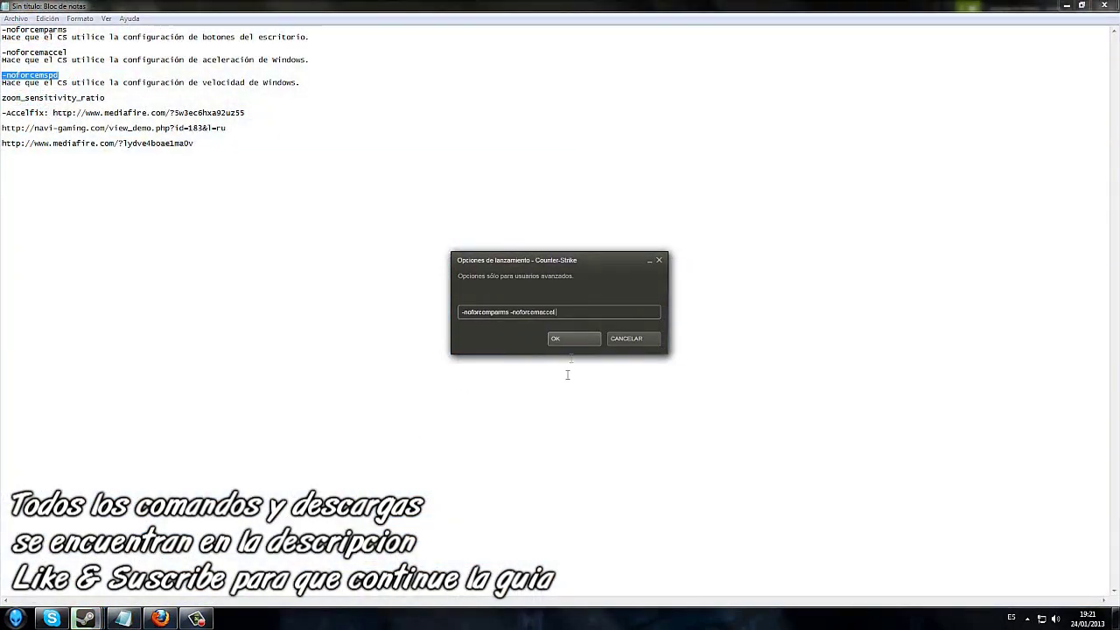
{"action": "type", "text": "-noforcemspd"}
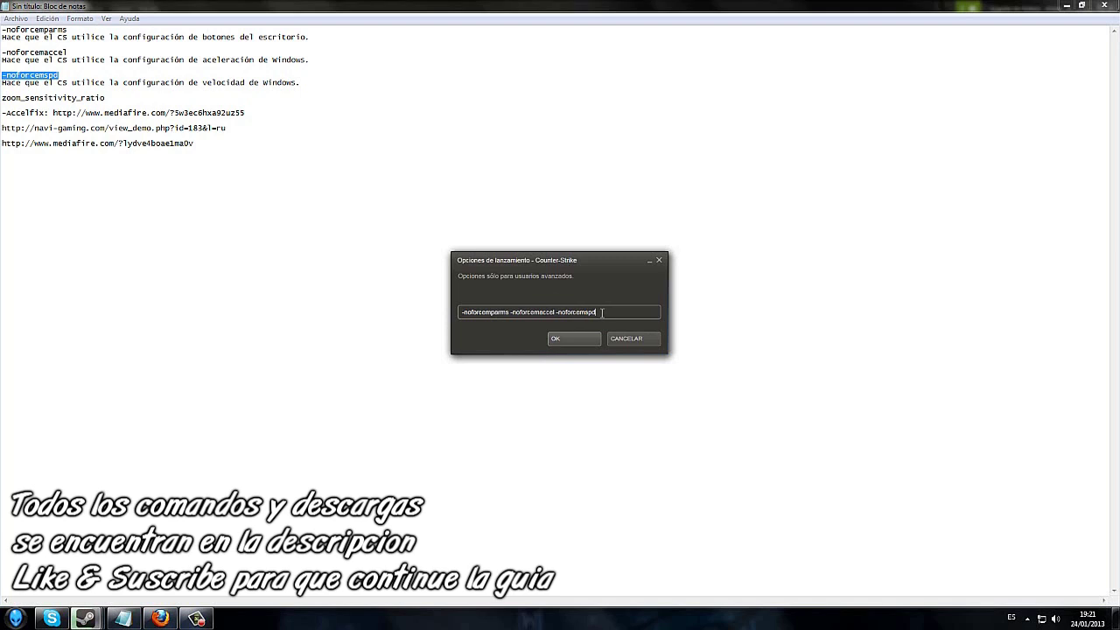
Accept the launch options and close the Counter-Strike properties.
{"action": "left_click", "coordinate": [564, 339]}
{"action": "key", "text": "alt+Tab"}
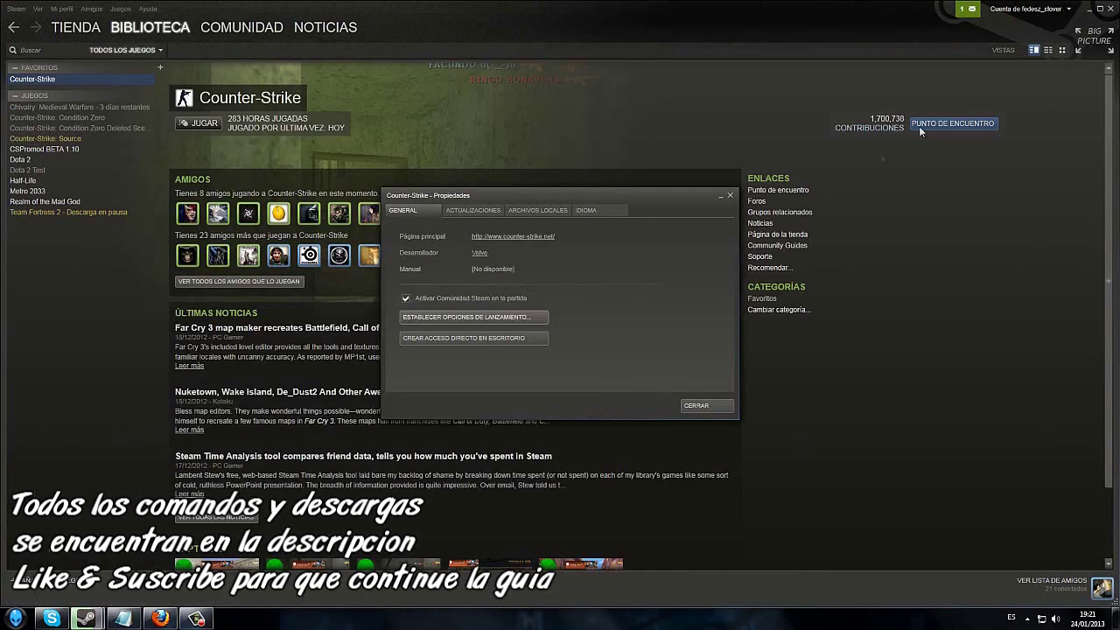
{"action": "left_click", "coordinate": [704, 405]}
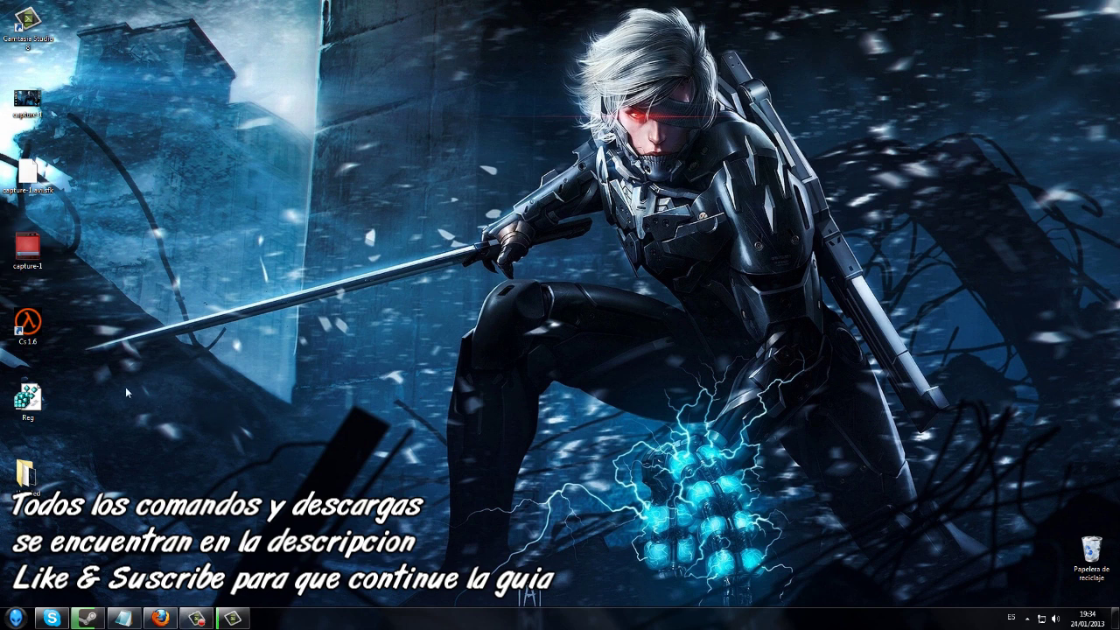
Move the Cs 1.6 shortcut away from the other icons to an empty area of the desktop.
{"action": "right_click", "coordinate": [29, 329]}
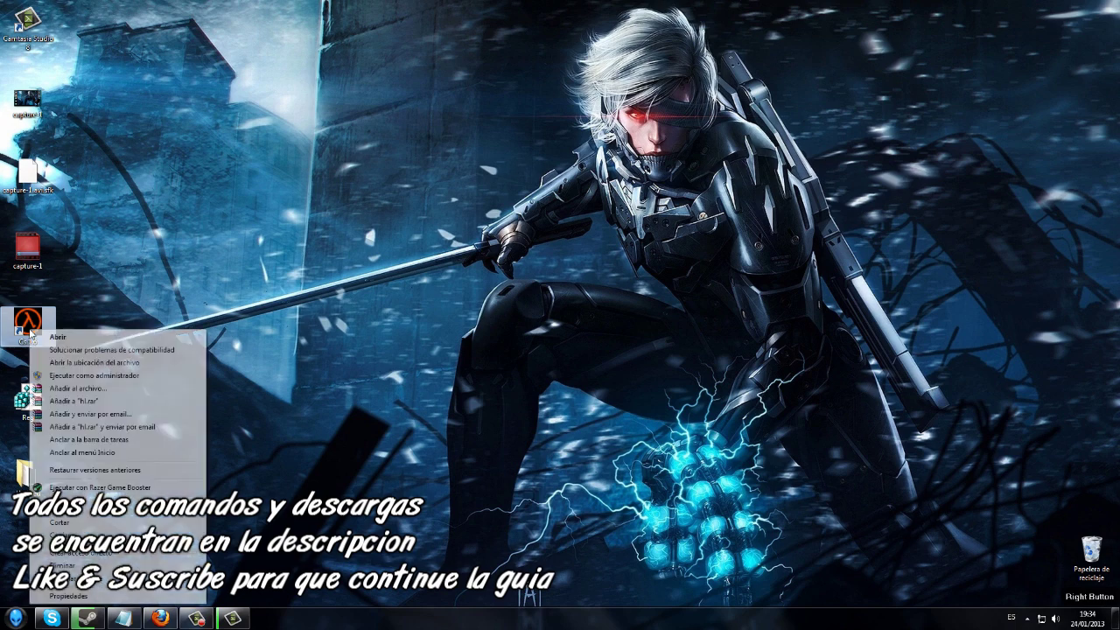
{"action": "left_click", "coordinate": [297, 461]}
{"action": "left_click_drag", "start_coordinate": [27, 320], "coordinate": [429, 286]}
{"action": "left_click_drag", "start_coordinate": [608, 321], "coordinate": [413, 162]}
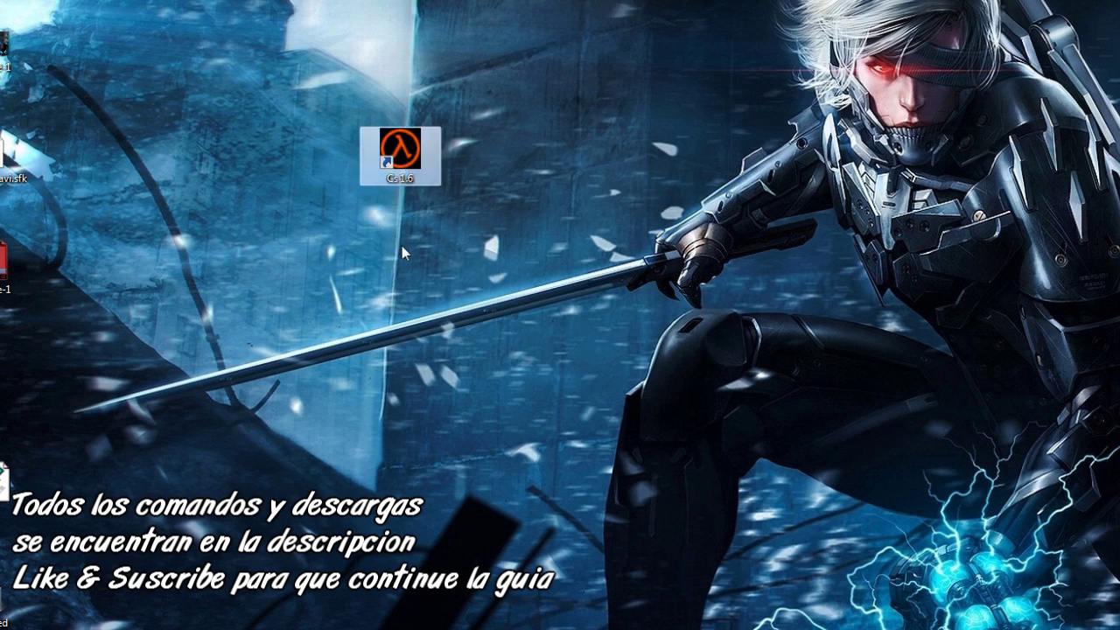
{"action": "left_click_drag", "start_coordinate": [389, 183], "coordinate": [307, 183]}
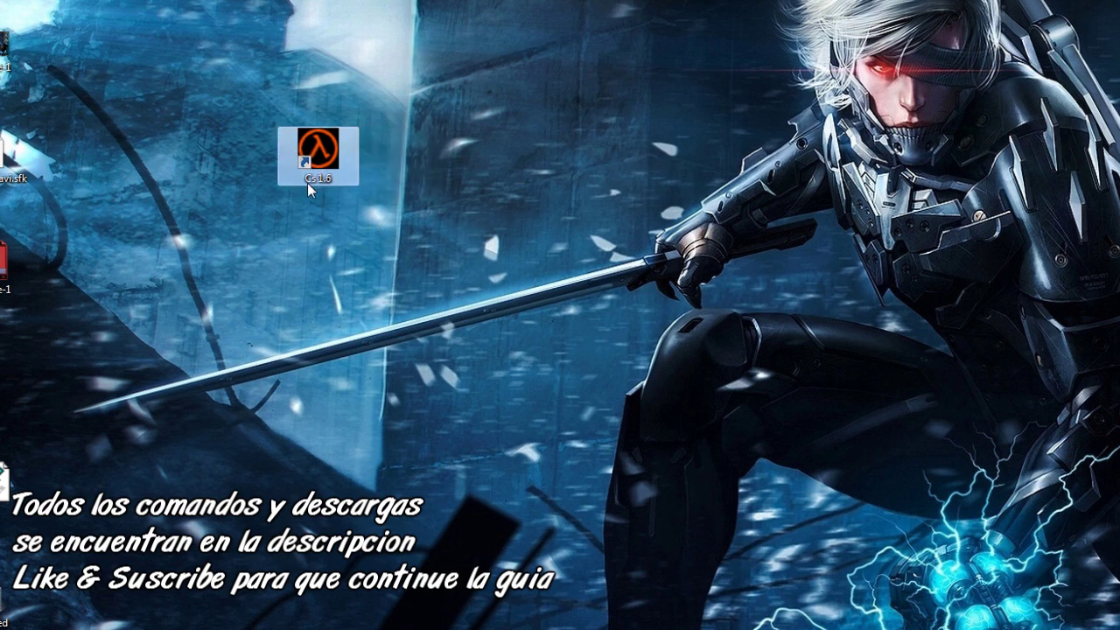
Open the properties of the Cs 1.6 desktop shortcut.
{"action": "right_click", "coordinate": [306, 160]}
{"action": "key", "text": "Escape"}
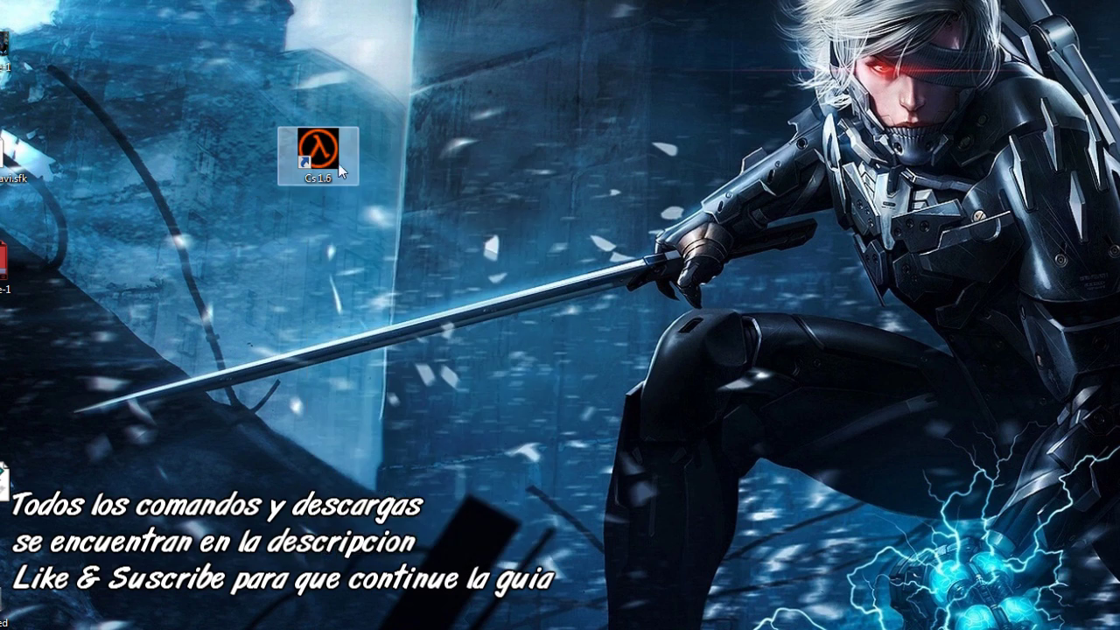
{"action": "right_click", "coordinate": [340, 170]}
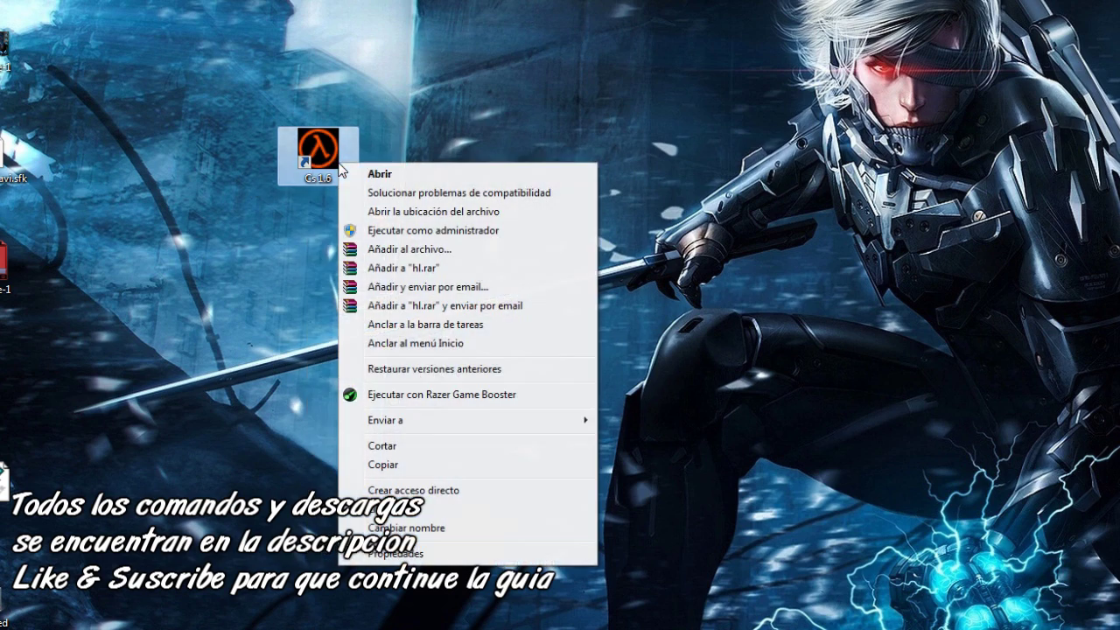
{"action": "left_click", "coordinate": [259, 434]}
{"action": "right_click", "coordinate": [314, 180]}
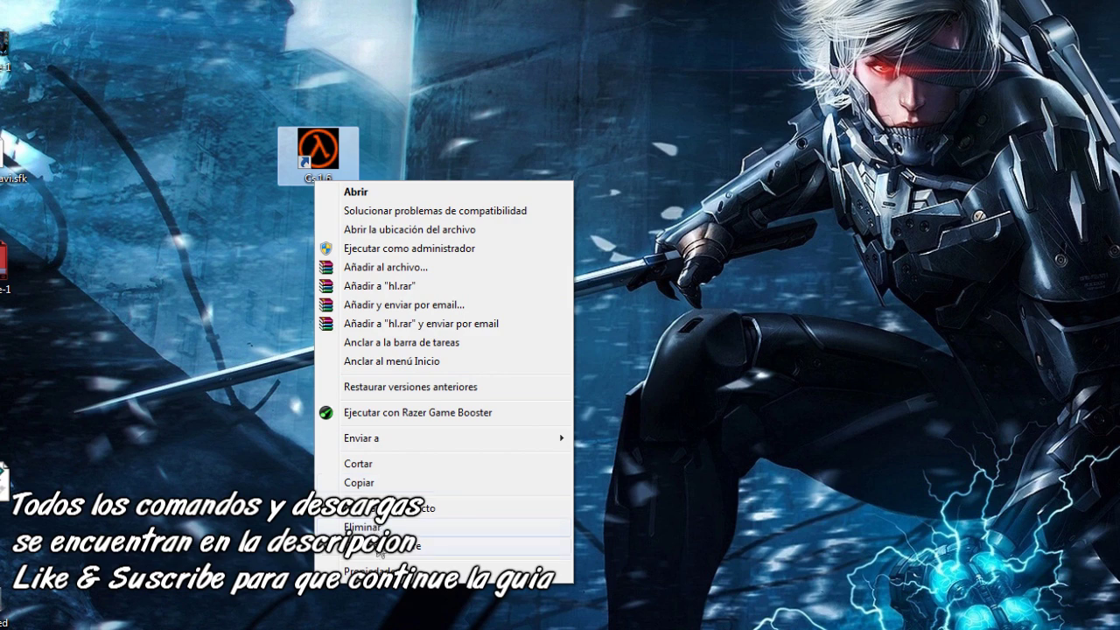
{"action": "left_click", "coordinate": [368, 571]}
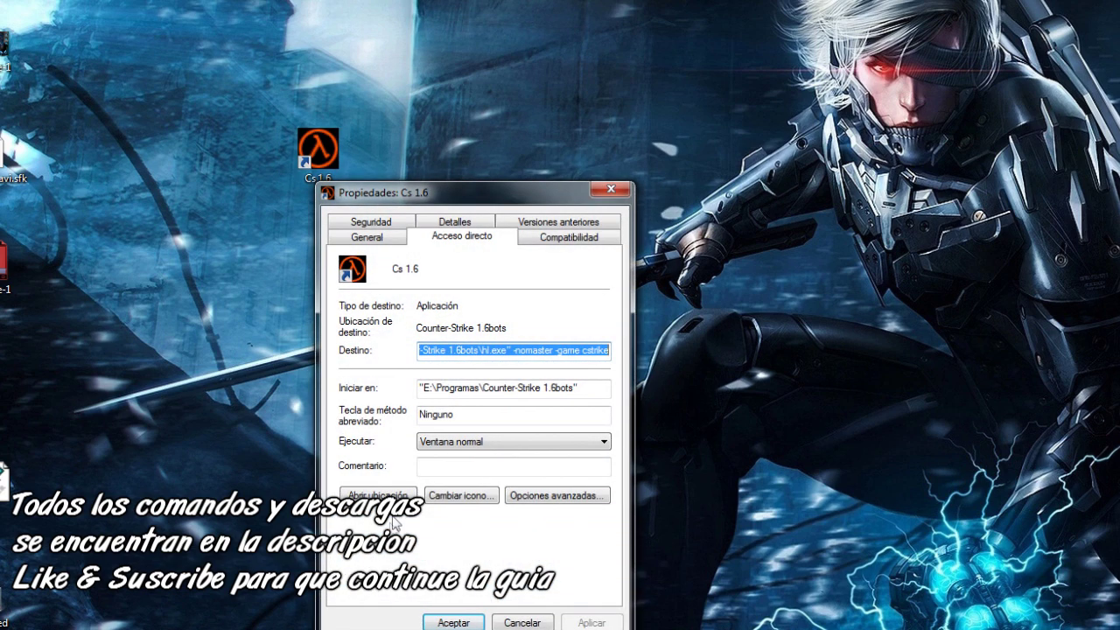
Examine the shortcut's target path from its beginning through to the launch parameters at its end.
{"action": "left_click", "coordinate": [517, 351]}
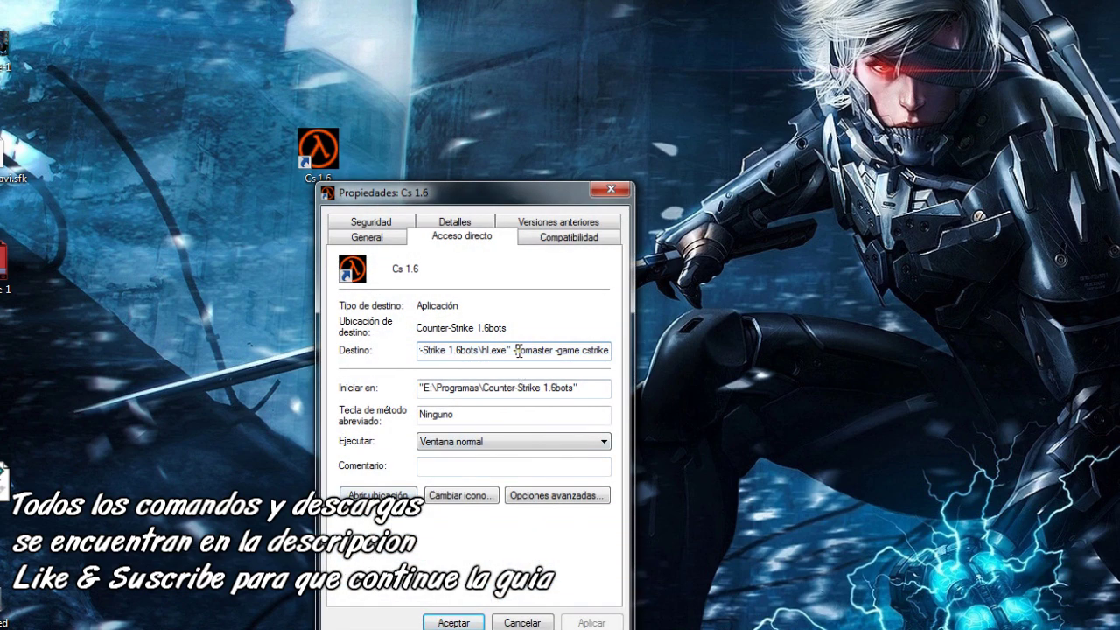
{"action": "key", "text": "Home"}
{"action": "key", "text": "Right"}
{"action": "key", "text": "Right"}
{"action": "key", "text": "Right"}
{"action": "key", "text": "Right"}
{"action": "key", "text": "Right"}
{"action": "key", "text": "Right"}
{"action": "key", "text": "Right"}
{"action": "key", "text": "Right"}
{"action": "key", "text": "Right"}
{"action": "key", "text": "Right"}
{"action": "key", "text": "Right"}
{"action": "key", "text": "Right"}
{"action": "key", "text": "Right"}
{"action": "key", "text": "Right"}
{"action": "key", "text": "Right"}
{"action": "key", "text": "Right"}
{"action": "key", "text": "Right"}
{"action": "key", "text": "Right"}
{"action": "key", "text": "Right"}
{"action": "key", "text": "Right"}
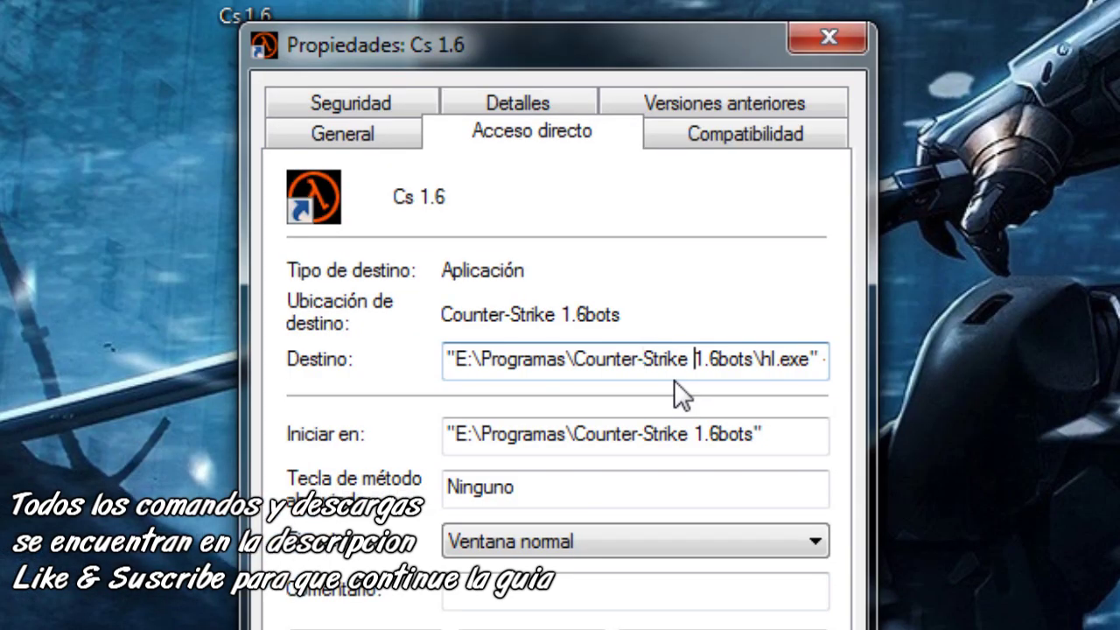
{"action": "type", "text": "-nomaster -game cstrike"}
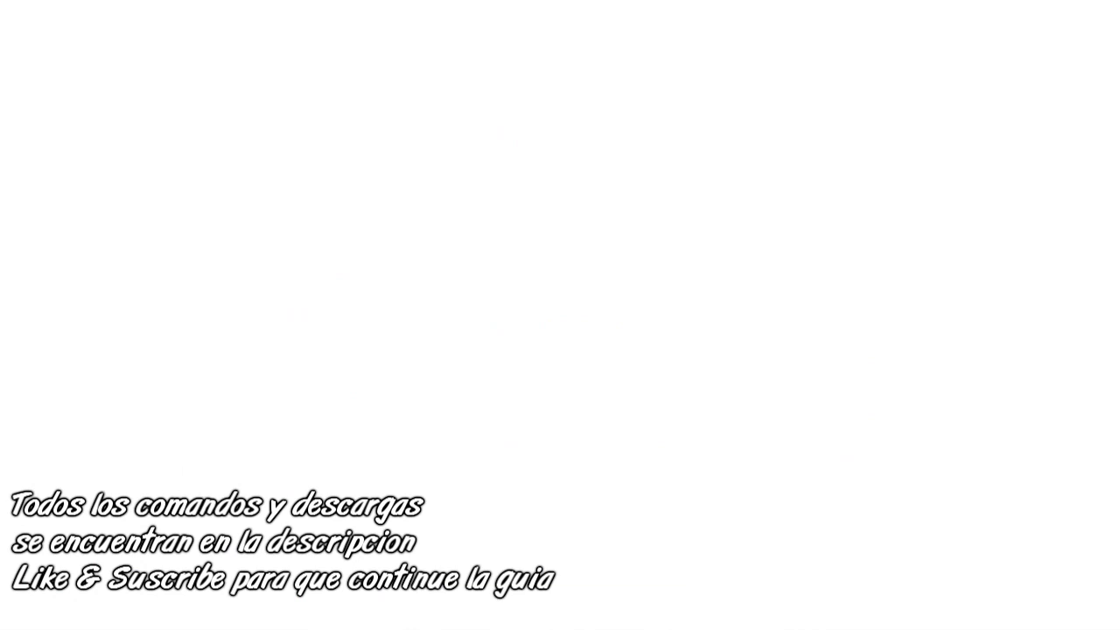
Append -noforcemparms -noforcemaccel -noforcemspd to the end of the Cs 1.6 shortcut's target and apply the change.
{"action": "key", "text": "alt+Tab"}
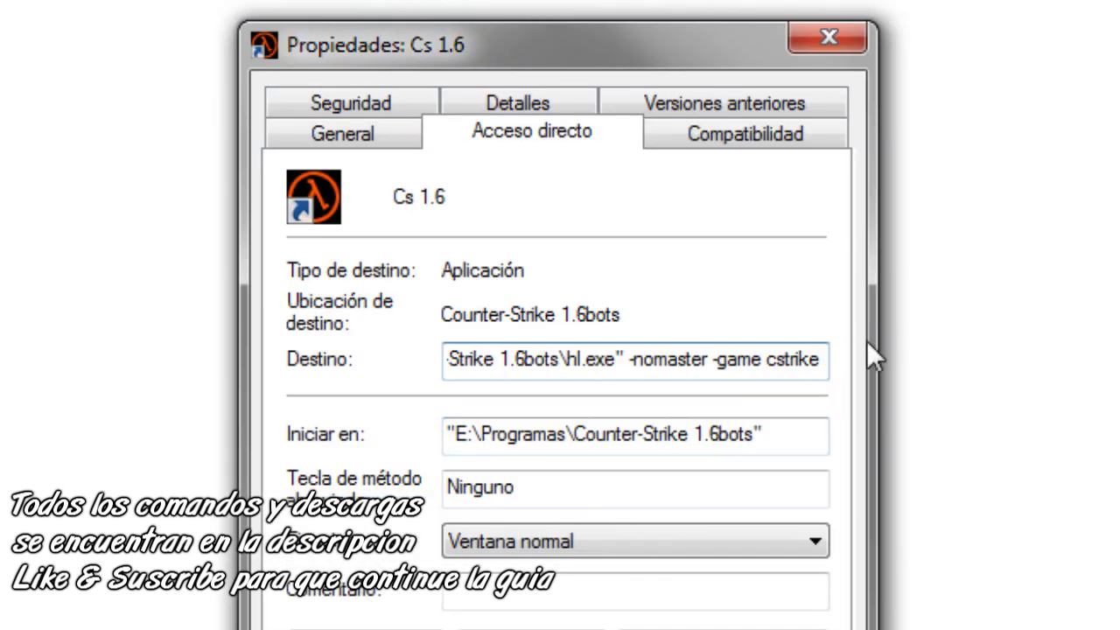
{"action": "type", "text": "-noforcemparms"}
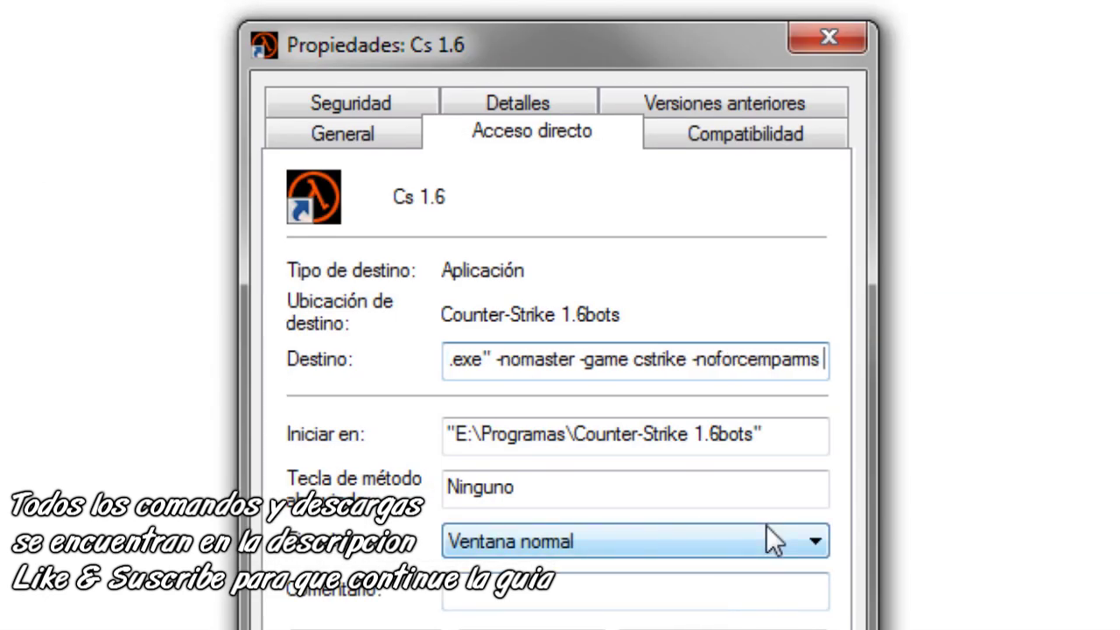
{"action": "type", "text": "-noforcemaccel"}
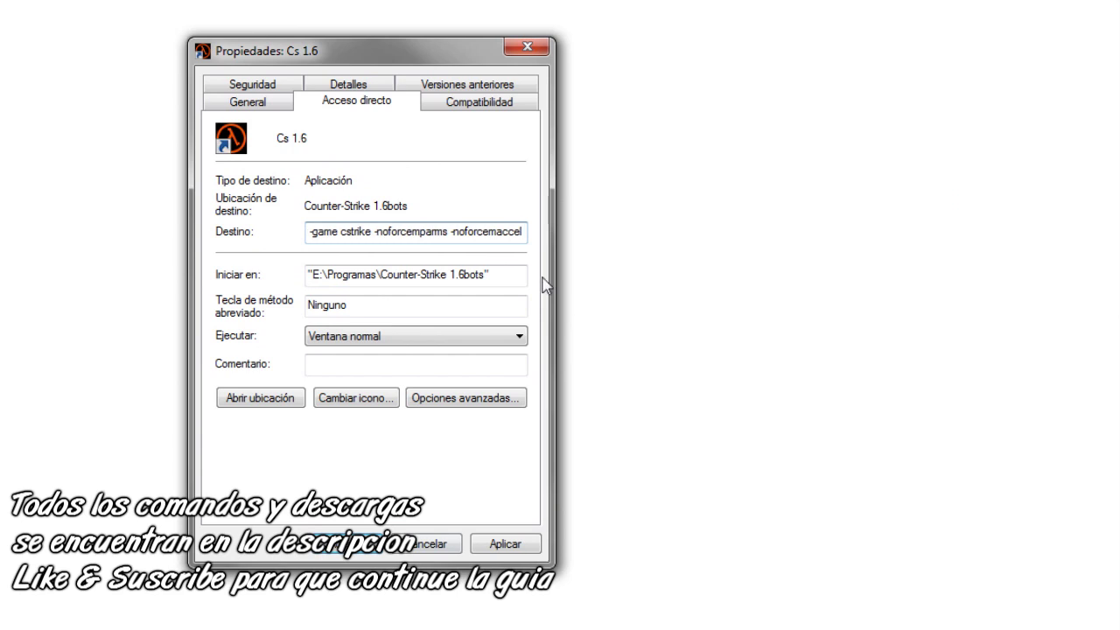
{"action": "type", "text": "-noforcemspd"}
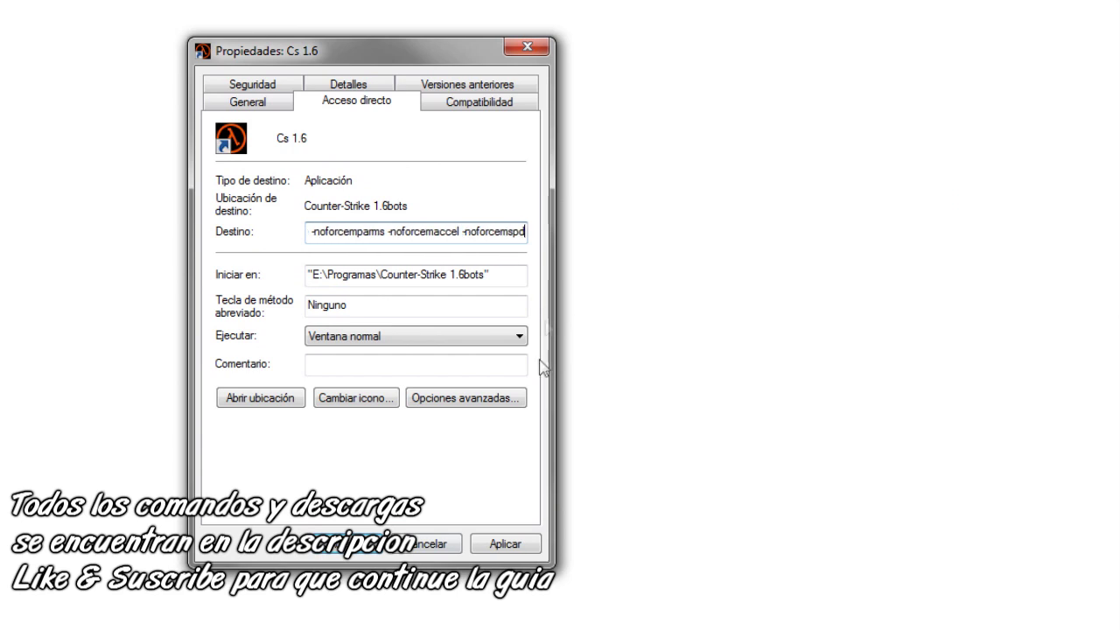
{"action": "left_click", "coordinate": [505, 543]}
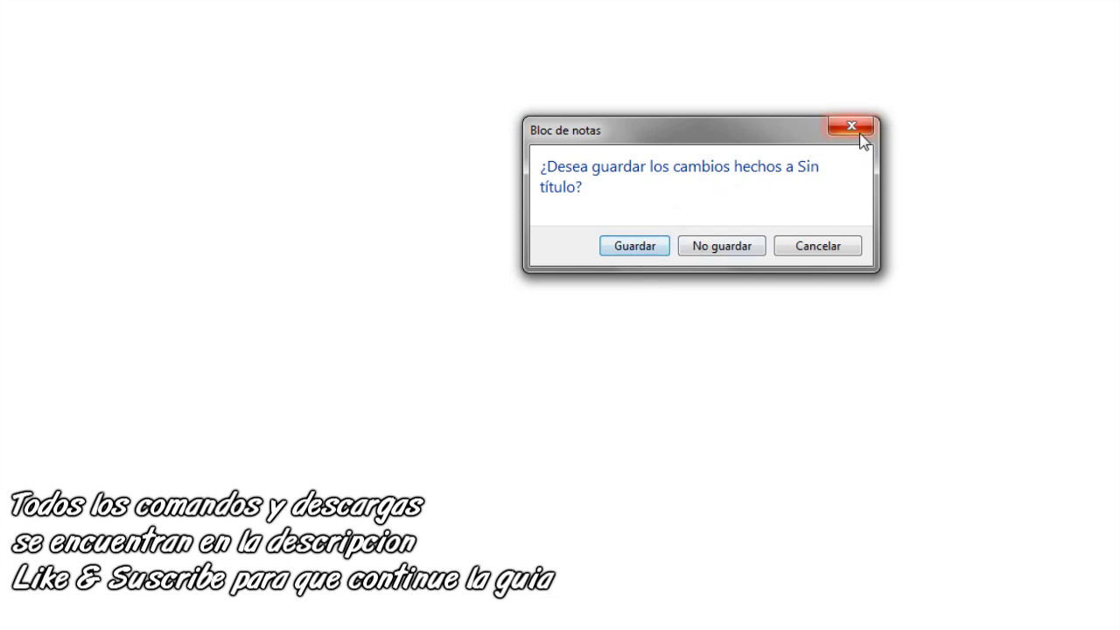
Cancel closing the unsaved notes and select the Accelfix MediaFire link in them for copying.
{"action": "left_click", "coordinate": [822, 245]}
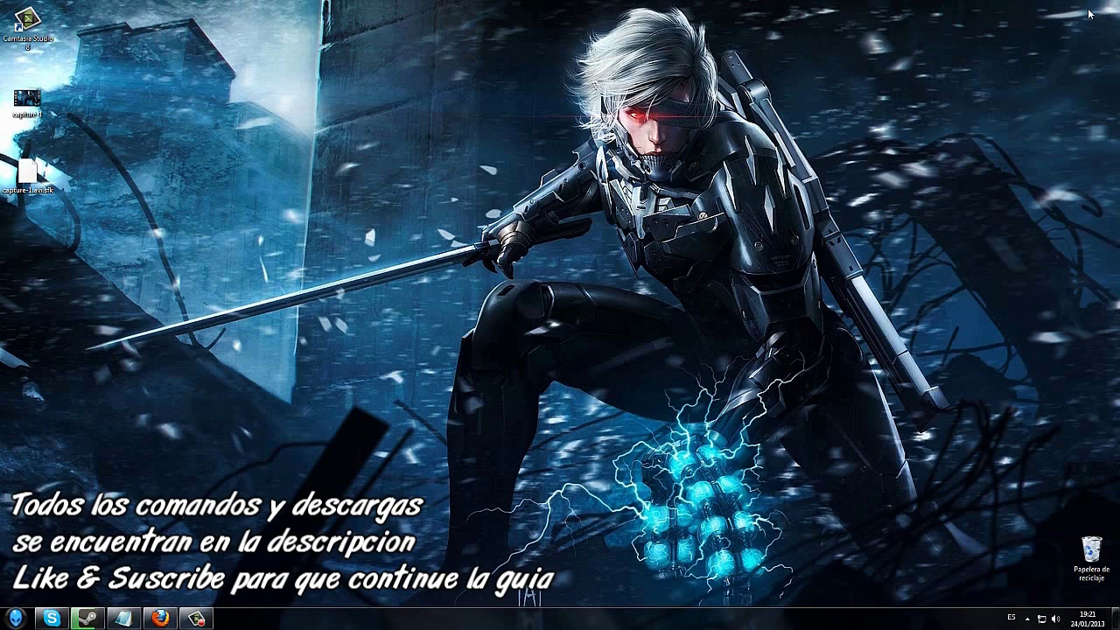
{"action": "left_click", "coordinate": [125, 618]}
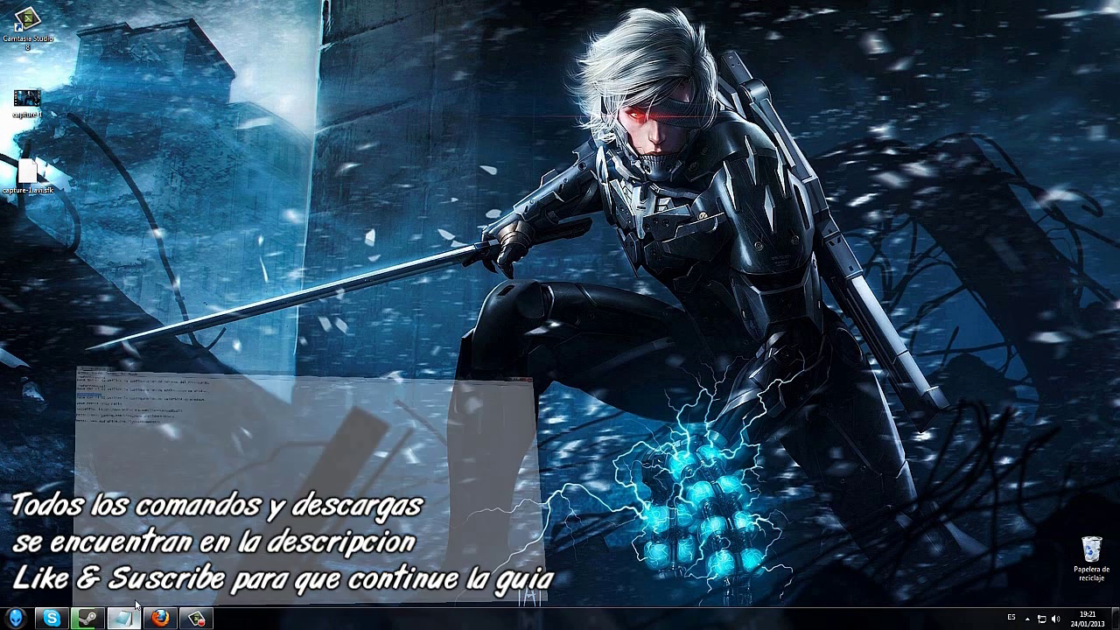
{"action": "left_click_drag", "start_coordinate": [246, 113], "coordinate": [55, 114]}
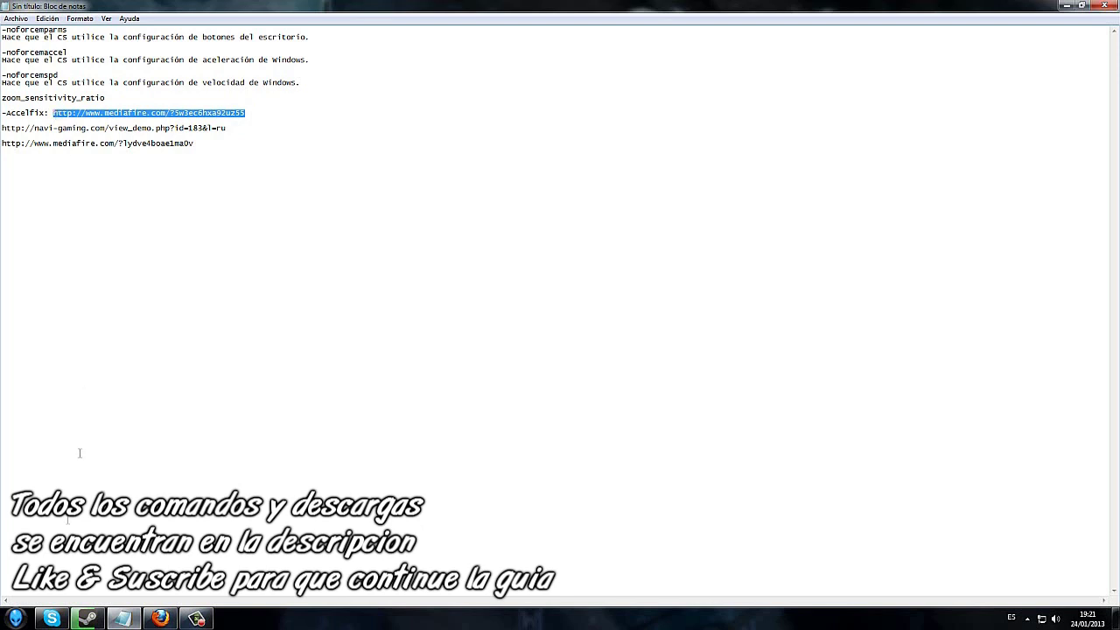
Load the copied Accelfix link in Firefox and request the MouseFix Builder zip download, then cancel the save prompt.
{"action": "left_click", "coordinate": [159, 618]}
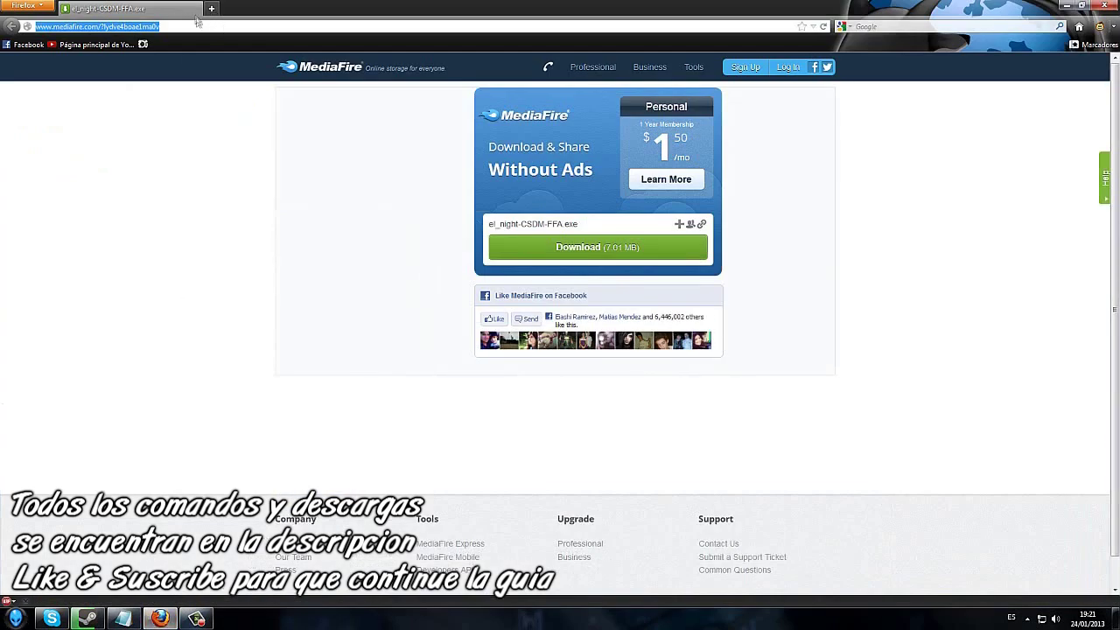
{"action": "left_click", "coordinate": [206, 26]}
{"action": "triple_click", "coordinate": [213, 26]}
{"action": "type", "text": "www.mediafire.com/?5w3ec6hua92uz55"}
{"action": "key", "text": "Return"}
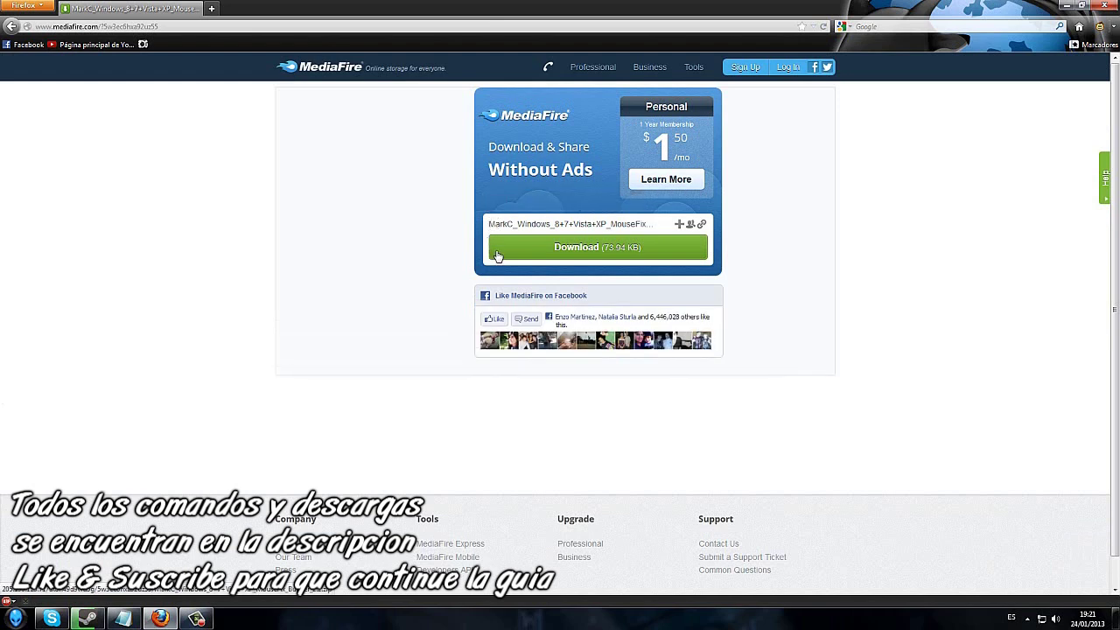
{"action": "left_click", "coordinate": [517, 249]}
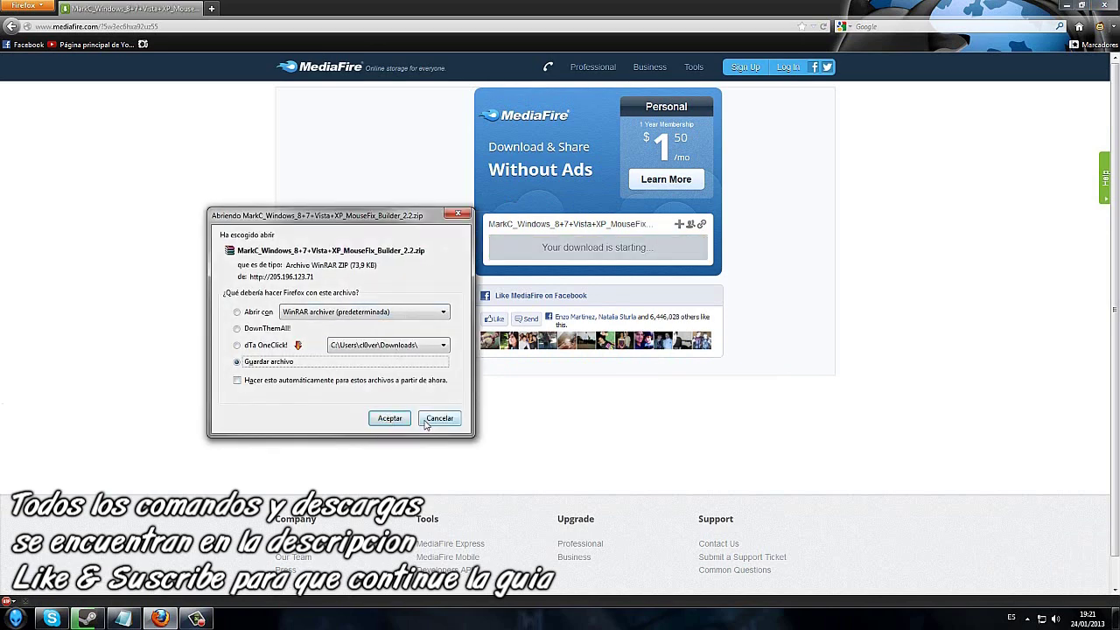
{"action": "left_click", "coordinate": [440, 418]}
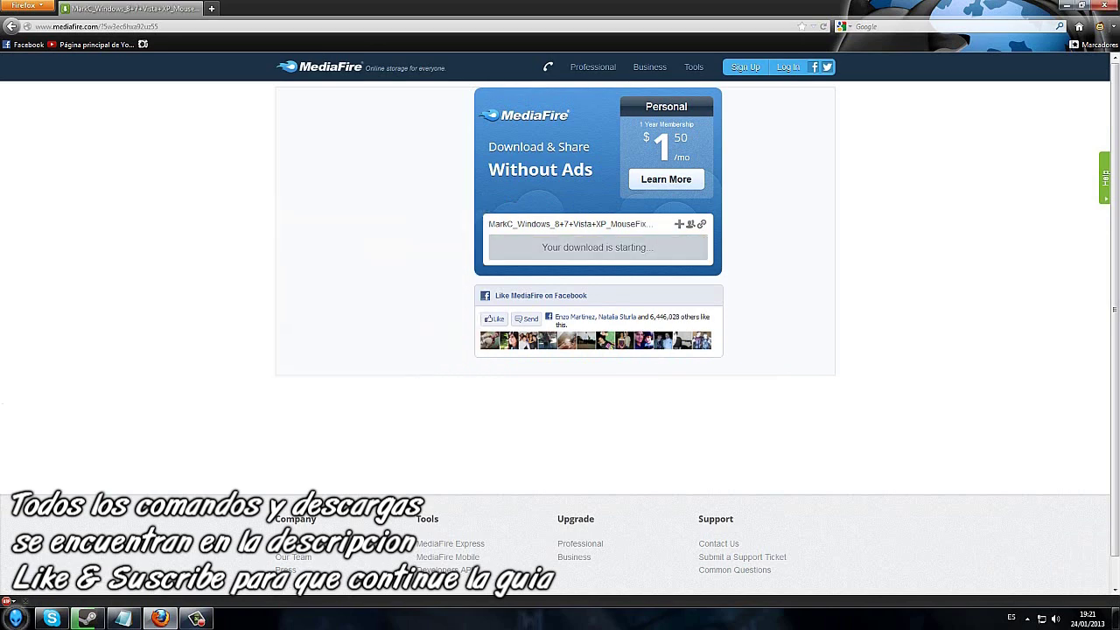
Open the already downloaded MarkC_Windows_8+7+Vista+XP_MouseFix_Builder_2.2.zip from the Descargas folder.
{"action": "left_click", "coordinate": [16, 619]}
{"action": "left_click", "coordinate": [171, 340]}
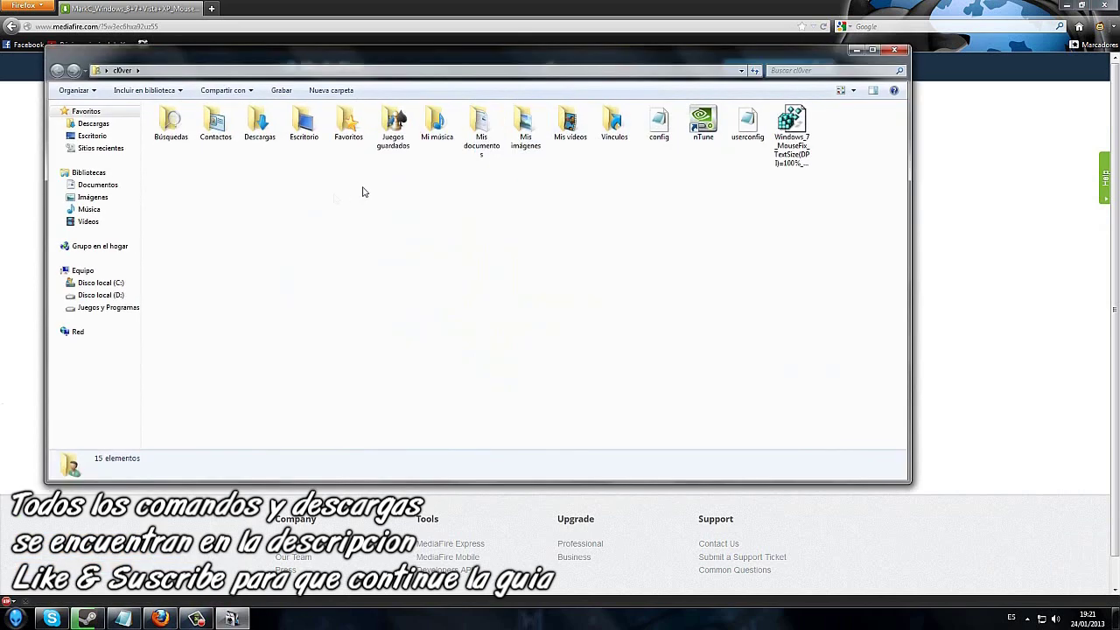
{"action": "double_click", "coordinate": [258, 121]}
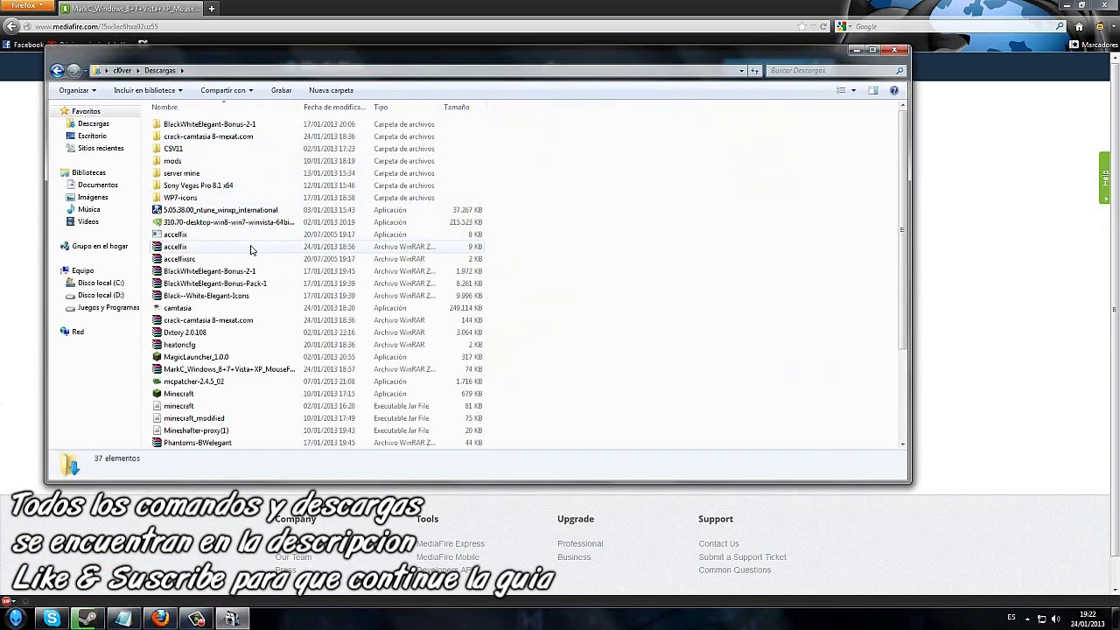
{"action": "scroll", "coordinate": [249, 262], "scroll_direction": "down", "scroll_amount": 3}
{"action": "double_click", "coordinate": [210, 259]}
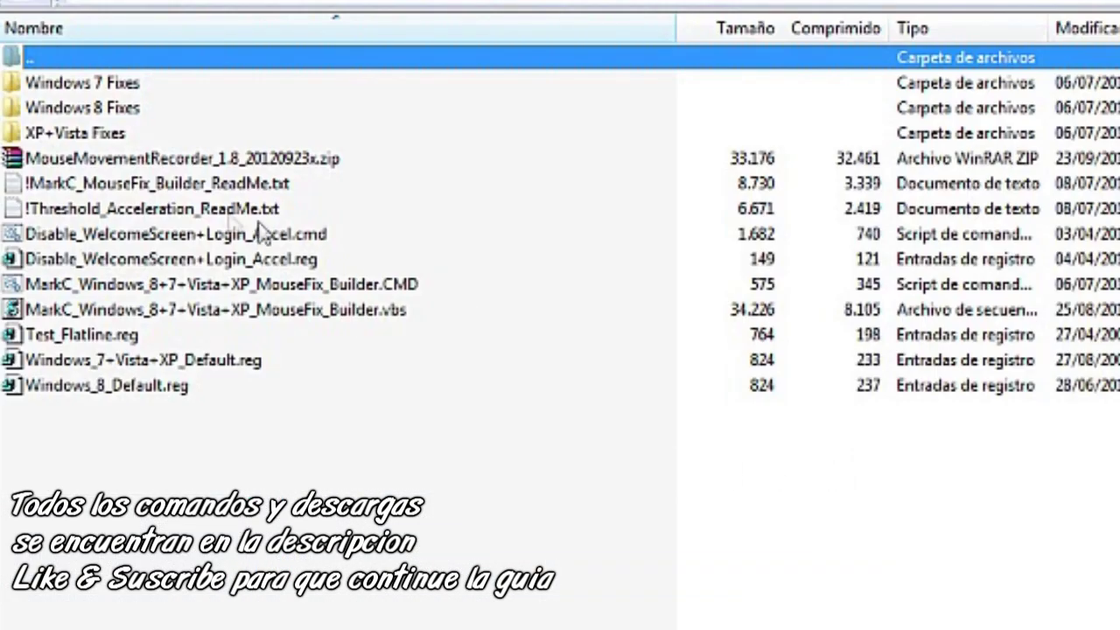
Try to run MarkC_Windows_8+7+Vista+XP_MouseFix_Builder.CMD directly from the archive and dismiss its console.
{"action": "left_click", "coordinate": [187, 112]}
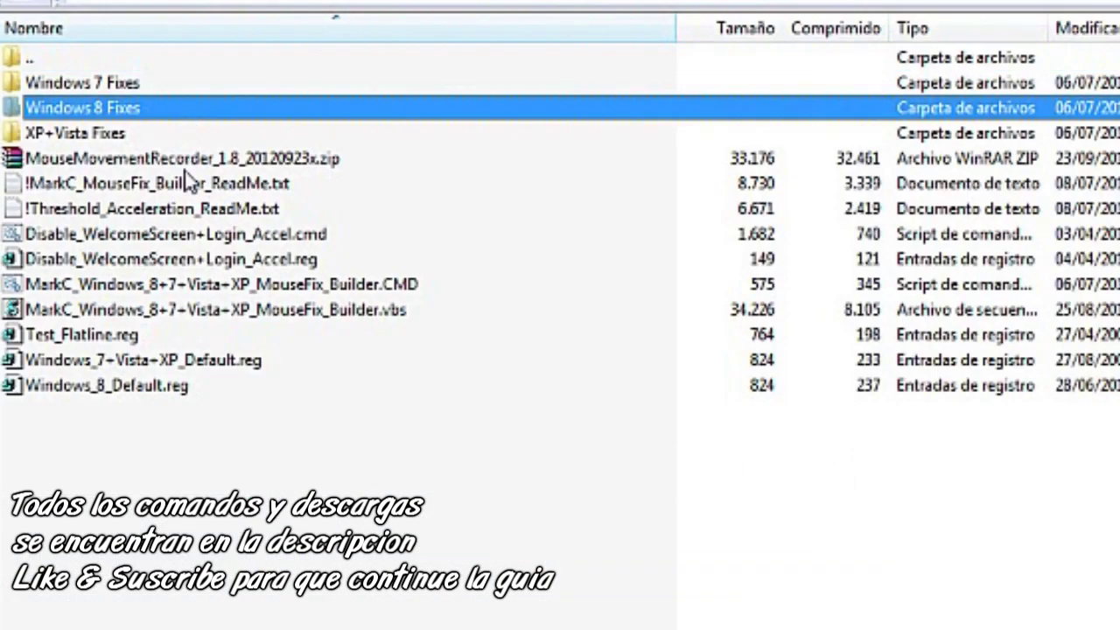
{"action": "key", "text": "Up"}
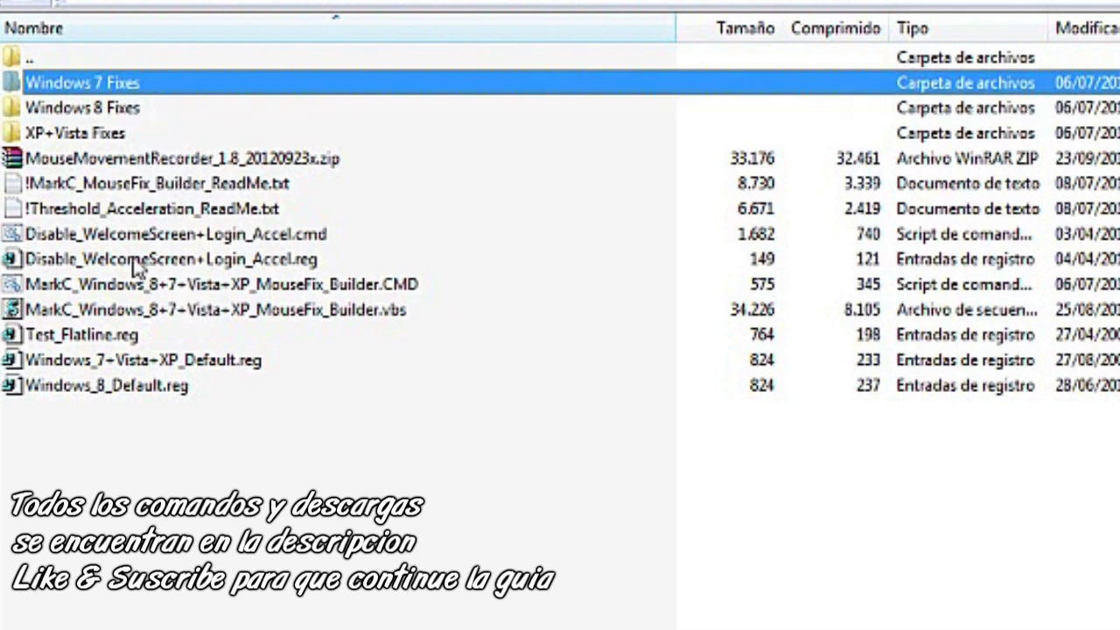
{"action": "left_click", "coordinate": [166, 306]}
{"action": "left_click", "coordinate": [160, 261]}
{"action": "left_click", "coordinate": [151, 284]}
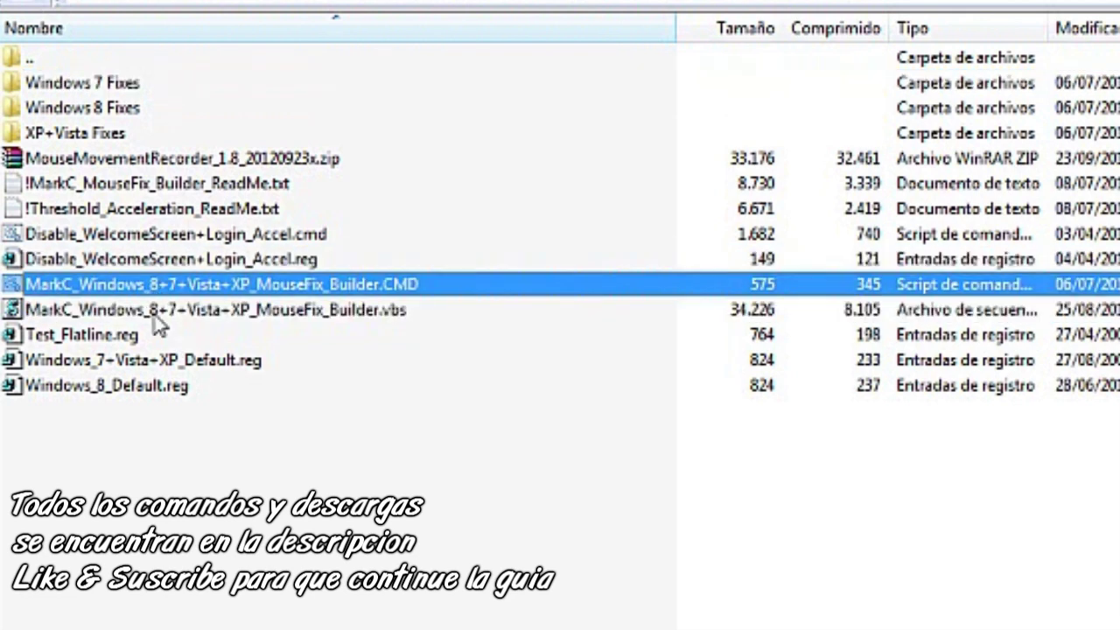
{"action": "left_click", "coordinate": [152, 281]}
{"action": "double_click", "coordinate": [508, 282]}
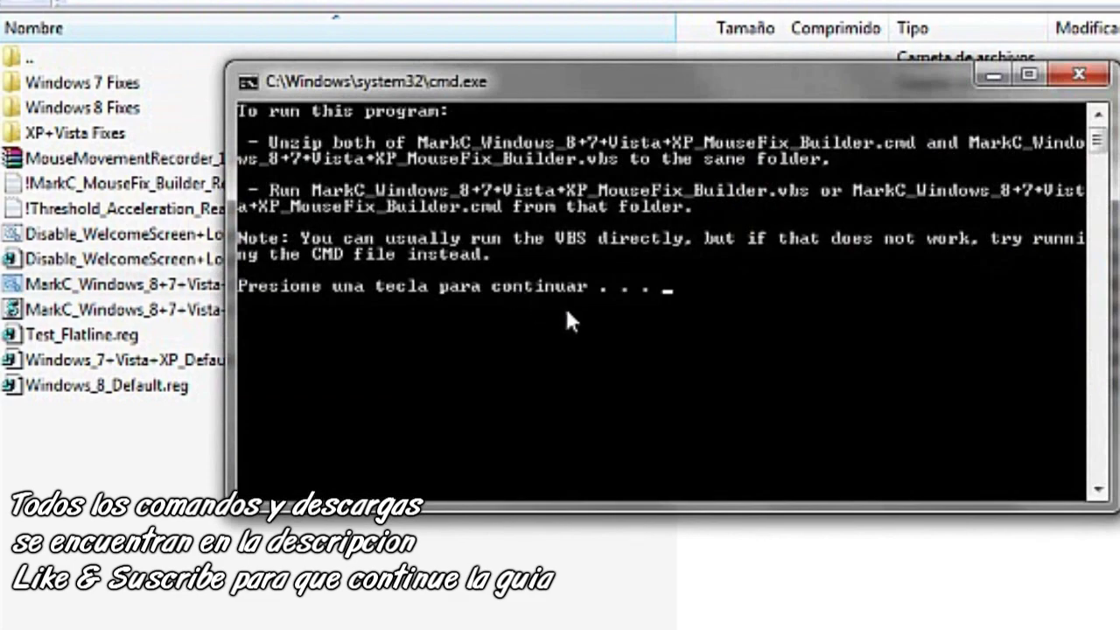
{"action": "key", "text": "Return"}
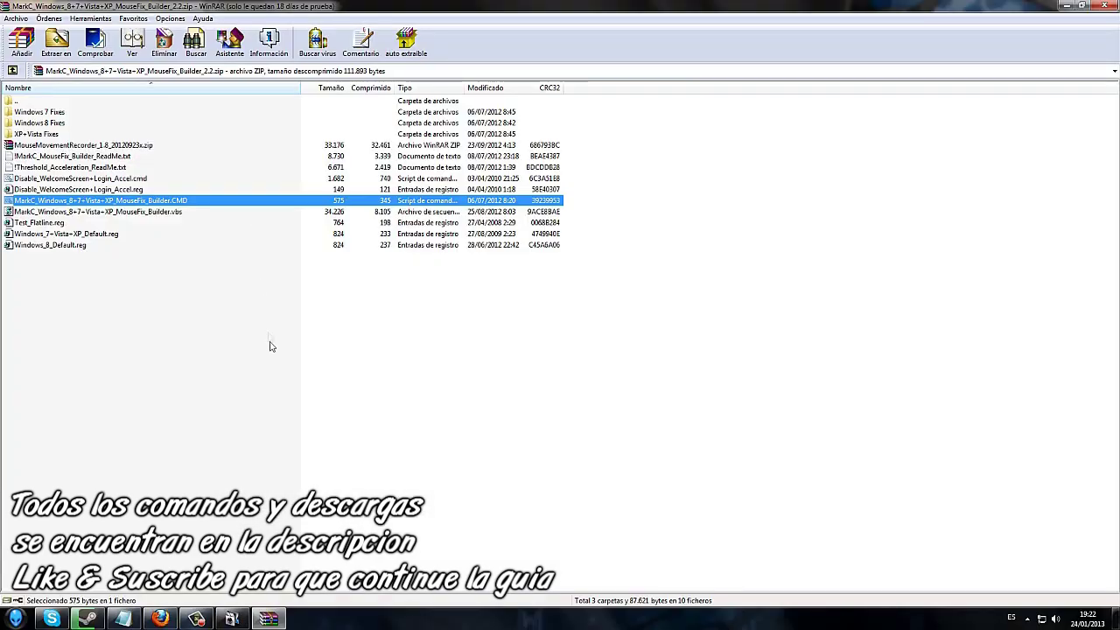
{"action": "left_click", "coordinate": [381, 455]}
Launch MarkC_Windows_8+7+Vista+XP_MouseFix_Builder.vbs from the archive and move its dialog below the file list.
{"action": "left_click", "coordinate": [114, 213]}
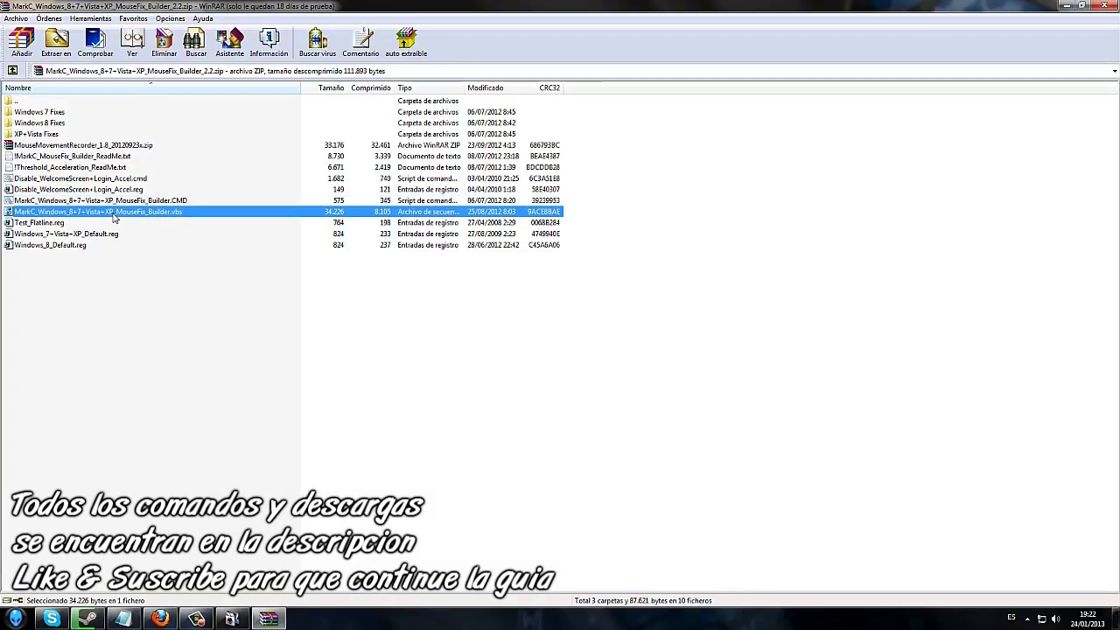
{"action": "double_click", "coordinate": [114, 212]}
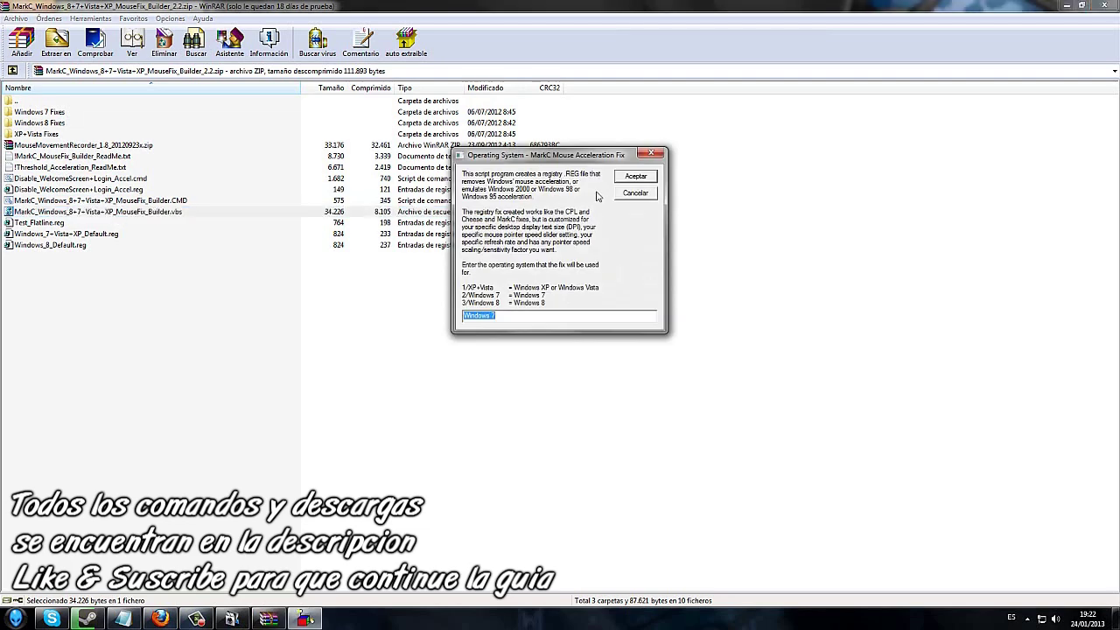
{"action": "left_click_drag", "start_coordinate": [541, 160], "coordinate": [181, 285]}
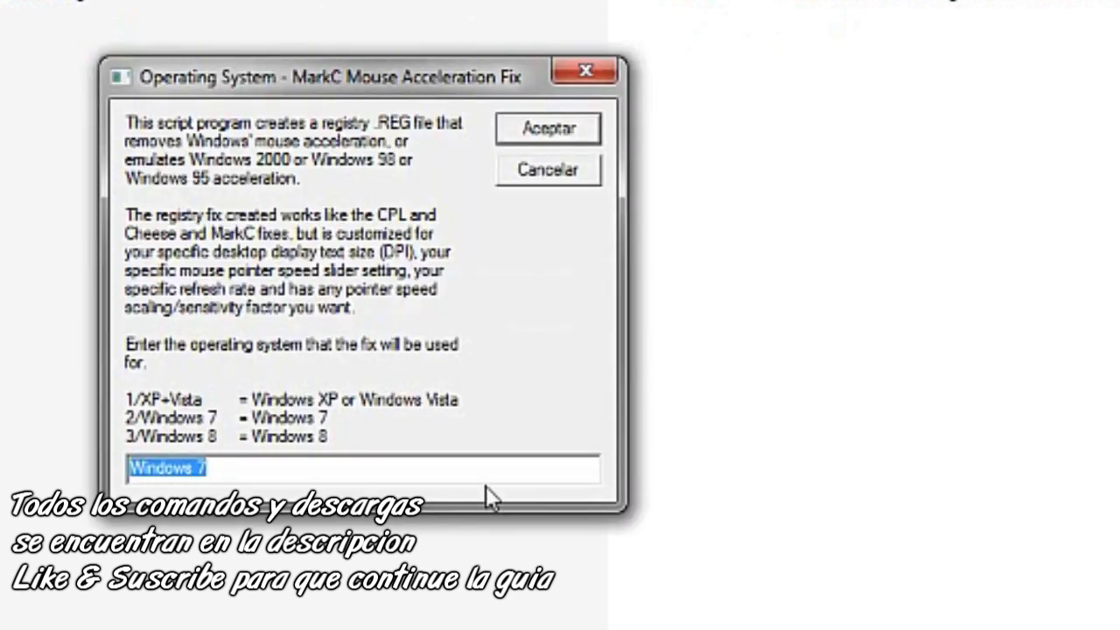
Set the operating system for the mouse fix to Windows 7 and continue.
{"action": "left_click", "coordinate": [229, 470]}
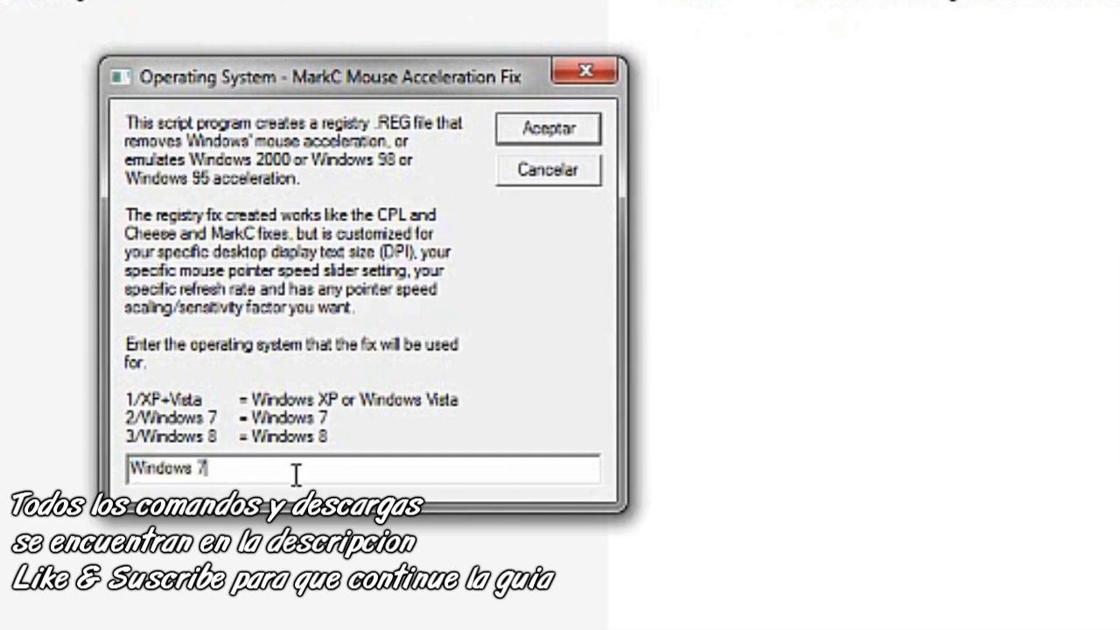
{"action": "type", "text": "8"}
{"action": "key", "text": "BackSpace"}
{"action": "type", "text": "XP"}
{"action": "key", "text": "BackSpace"}
{"action": "key", "text": "BackSpace"}
{"action": "type", "text": "7"}
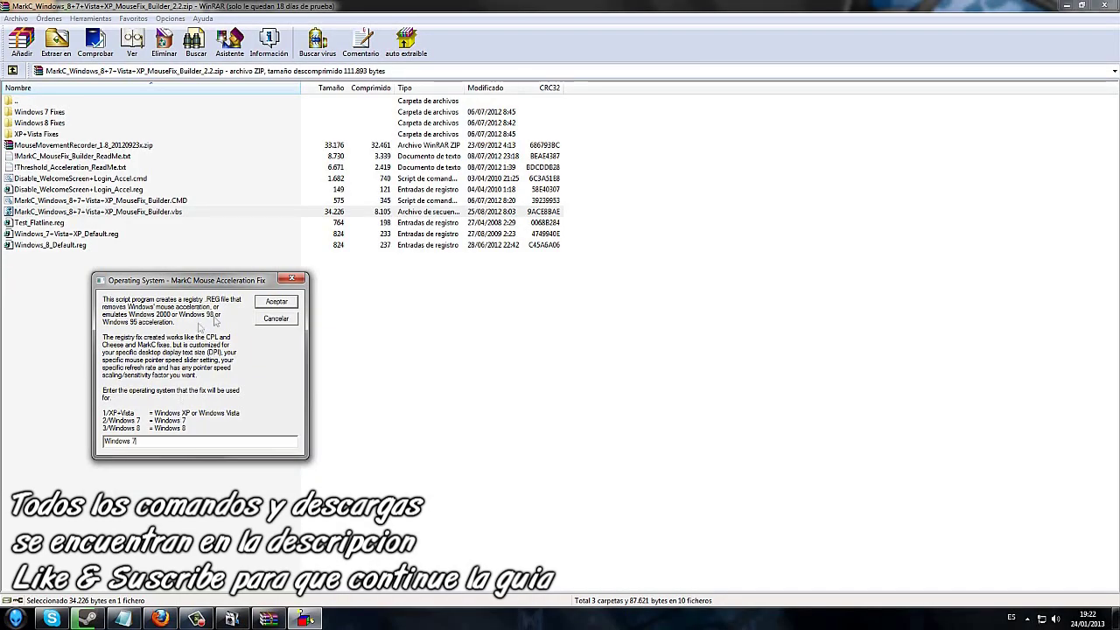
{"action": "left_click", "coordinate": [273, 301]}
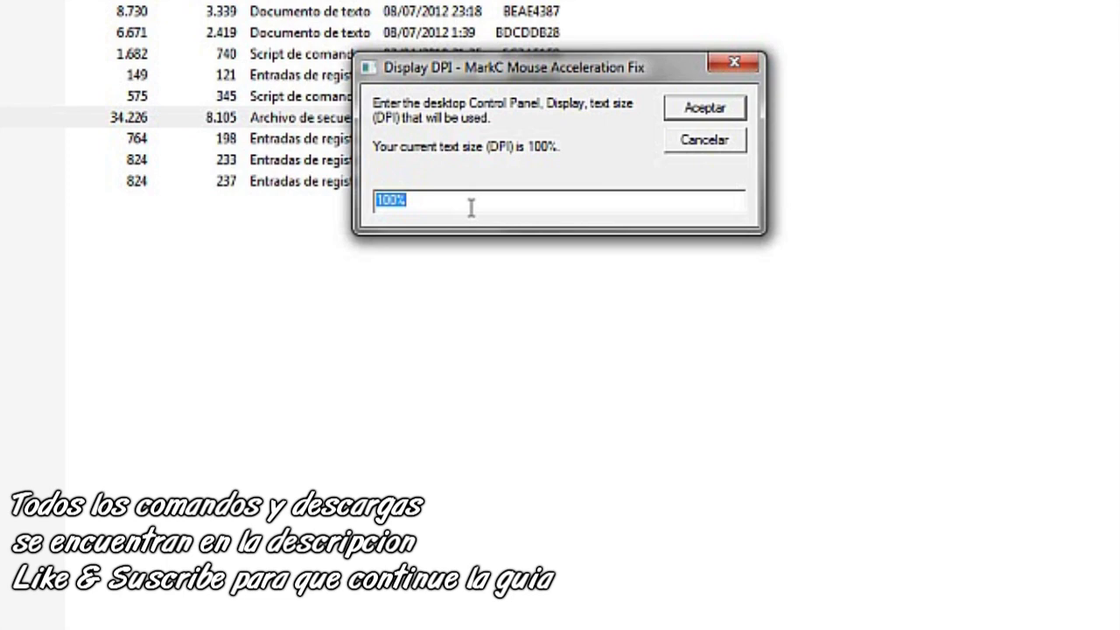
Accept a display text size of 100% and pointer speed slider position 5 for the fix.
{"action": "left_click", "coordinate": [702, 110]}
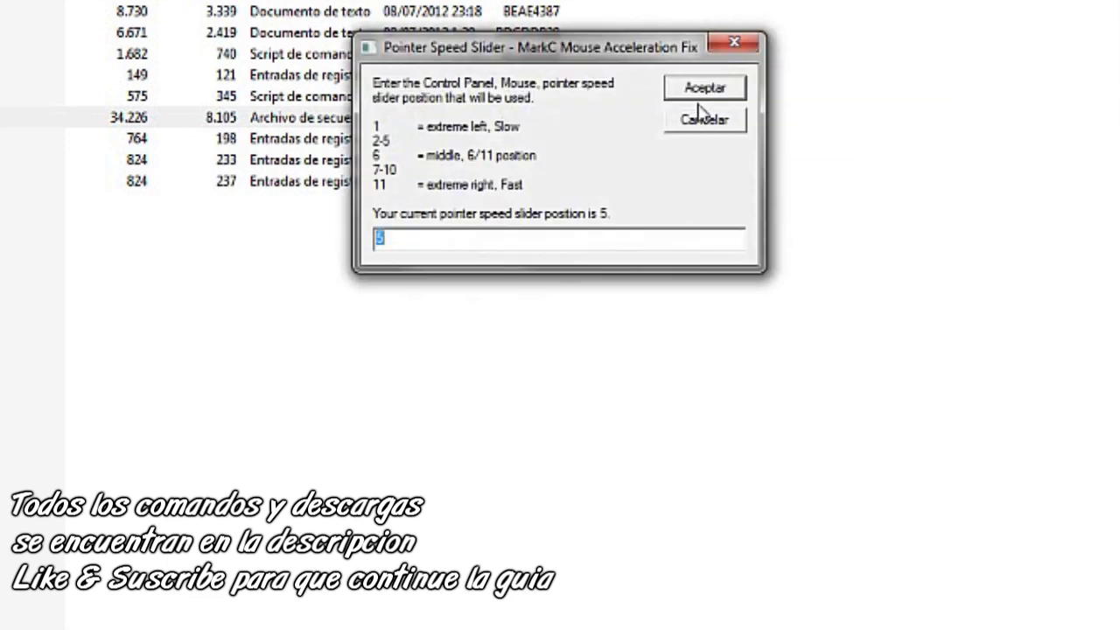
{"action": "left_click", "coordinate": [472, 249]}
{"action": "left_click", "coordinate": [713, 91]}
Accept No acceleration for the pointer speed and 1-to-1 for the pointer speed scaling.
{"action": "left_click", "coordinate": [525, 308]}
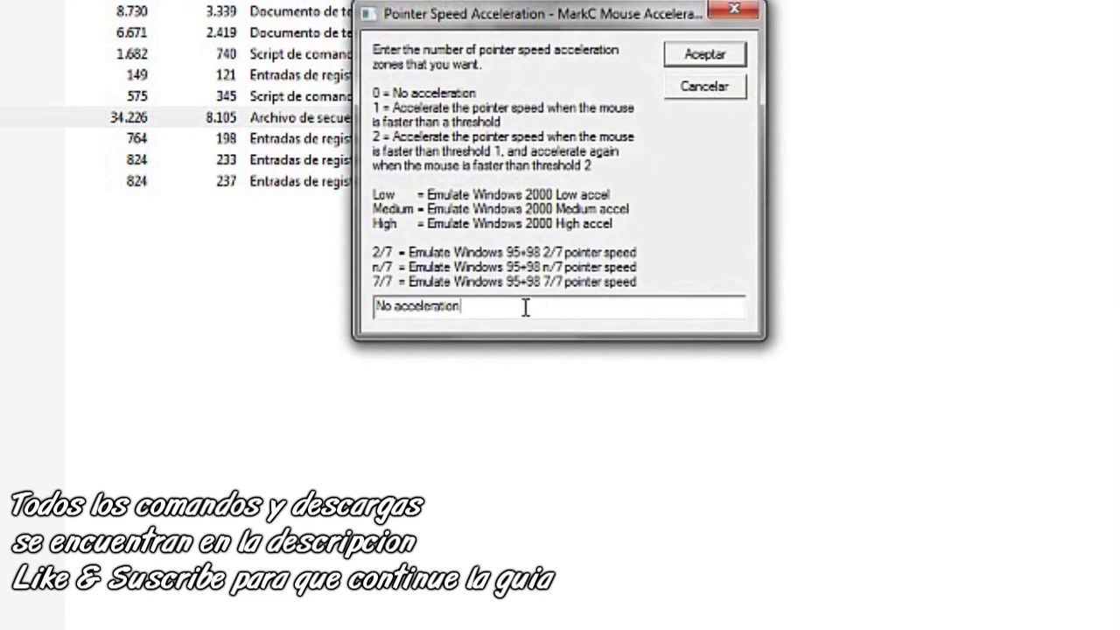
{"action": "left_click", "coordinate": [376, 308]}
{"action": "left_click_drag", "start_coordinate": [376, 308], "coordinate": [498, 305]}
{"action": "left_click", "coordinate": [499, 305]}
{"action": "left_click", "coordinate": [702, 57]}
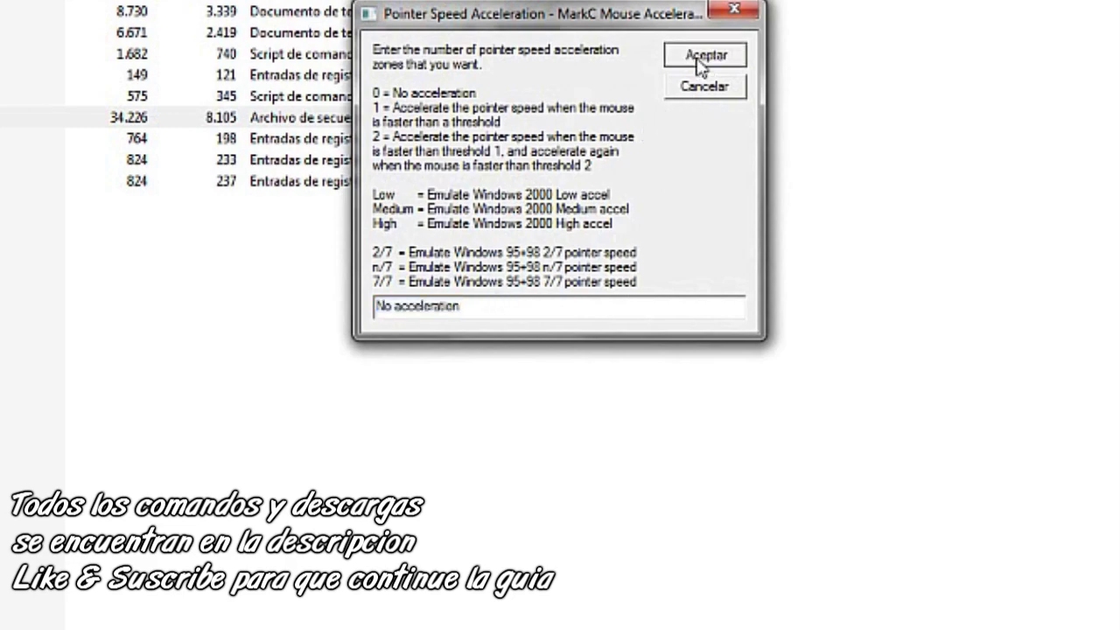
{"action": "left_click", "coordinate": [481, 218]}
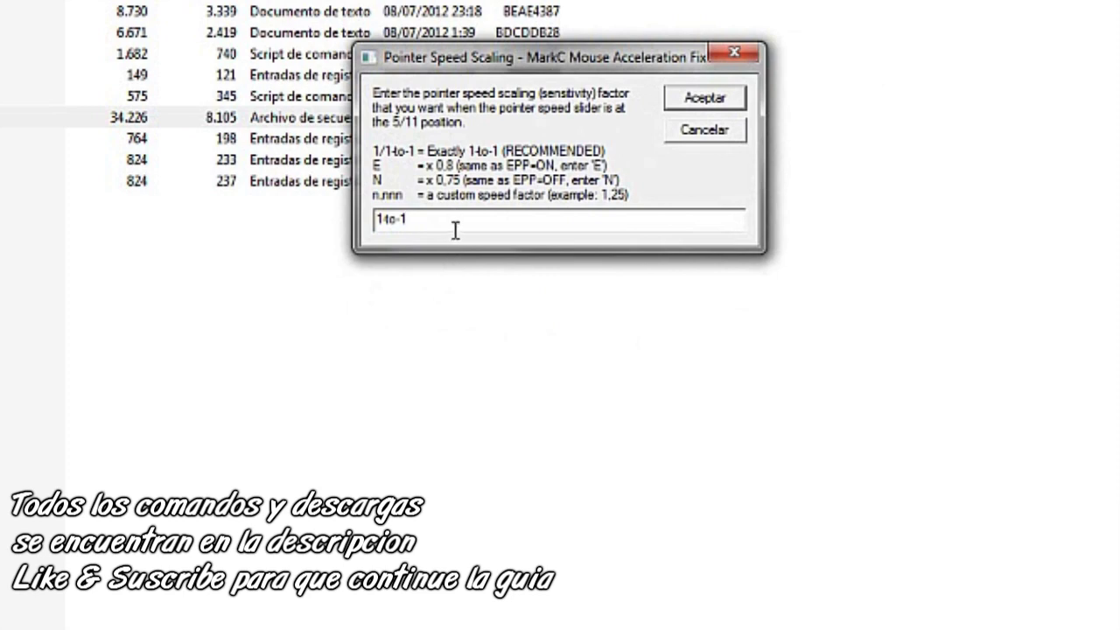
{"action": "left_click", "coordinate": [706, 99]}
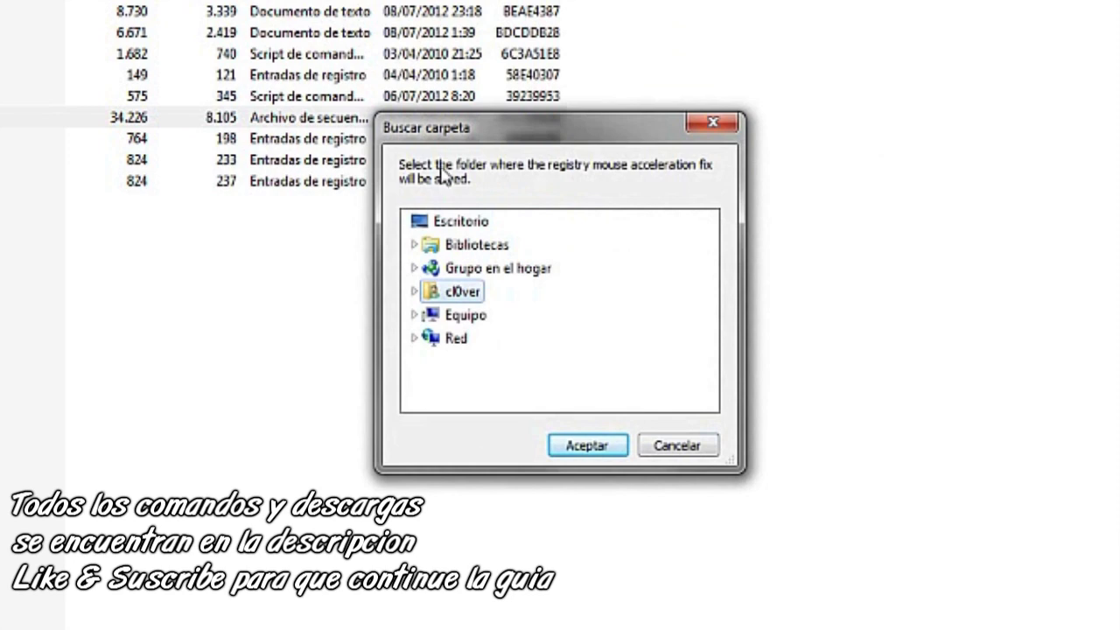
Save the mouse fix registry file under its suggested name in the user's home folder, replacing the existing file.
{"action": "left_click", "coordinate": [416, 292]}
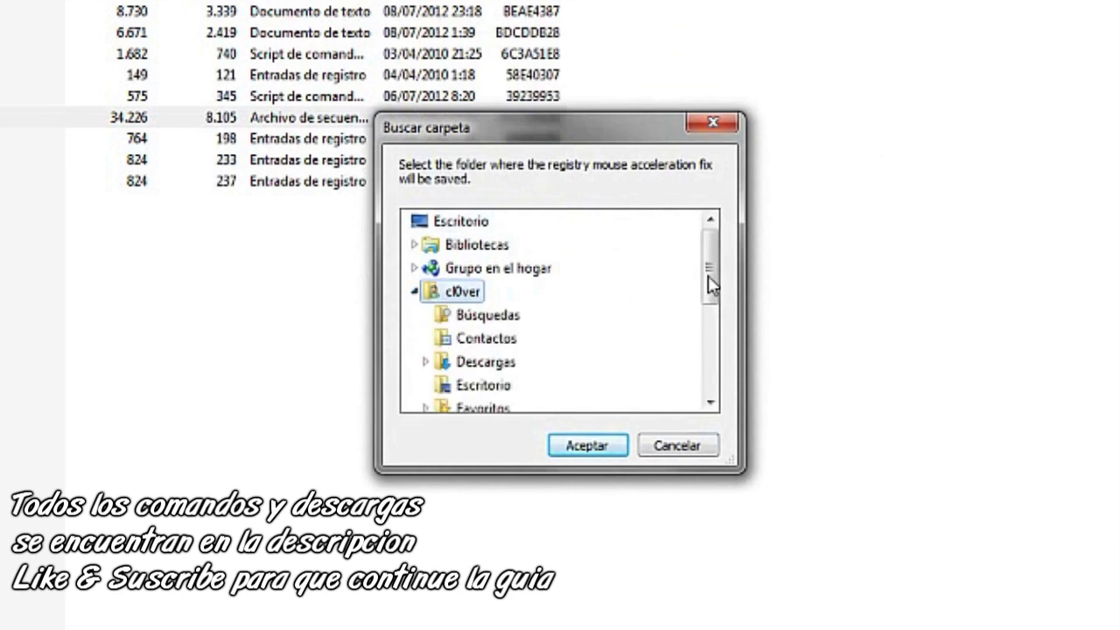
{"action": "scroll", "coordinate": [698, 284], "scroll_direction": "down", "scroll_amount": 4}
{"action": "scroll", "coordinate": [682, 335], "scroll_direction": "up", "scroll_amount": 4}
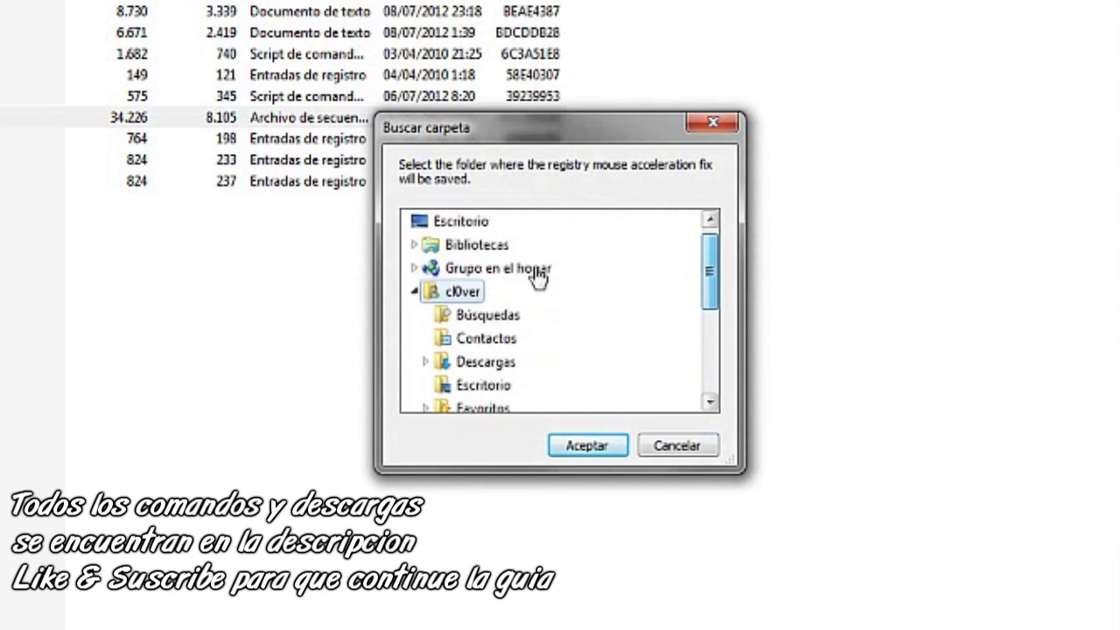
{"action": "left_click", "coordinate": [579, 446]}
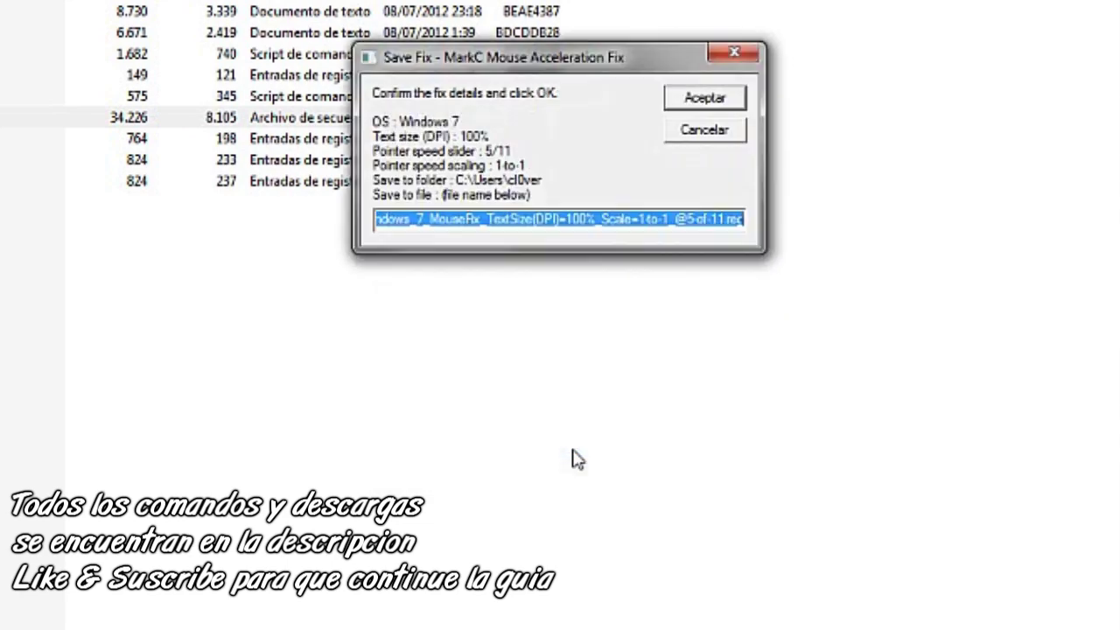
{"action": "left_click", "coordinate": [687, 103]}
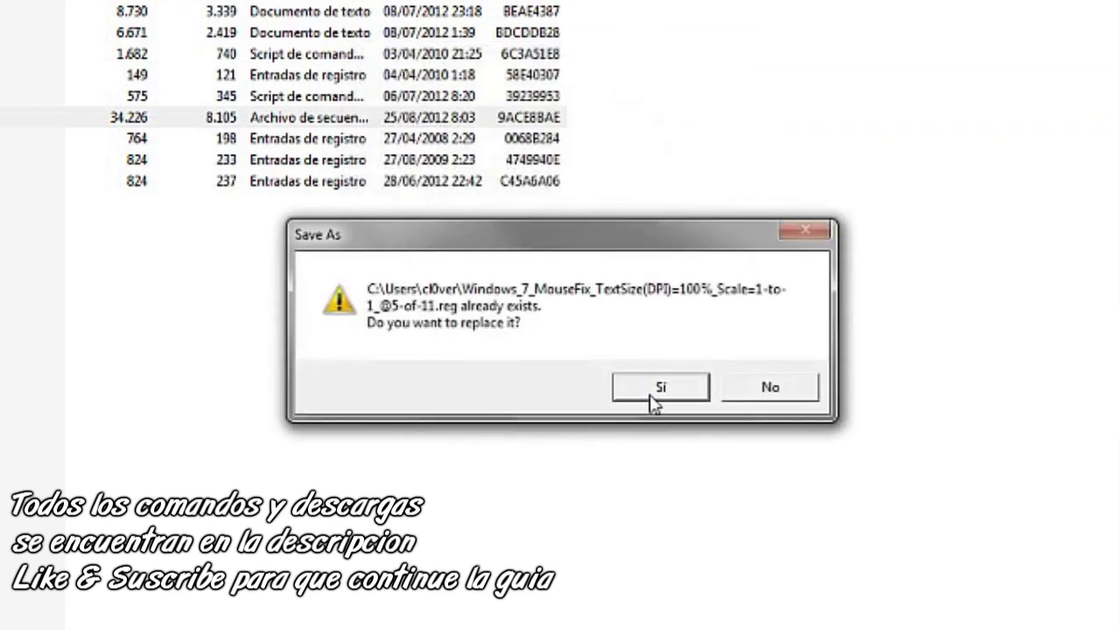
{"action": "left_click", "coordinate": [657, 388]}
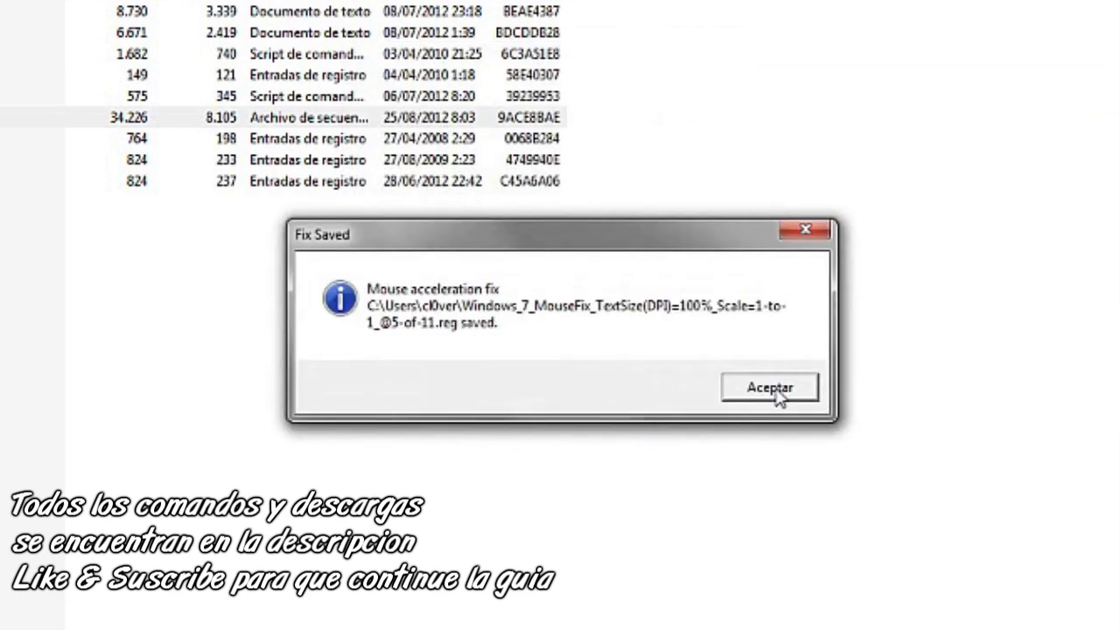
{"action": "left_click", "coordinate": [777, 389]}
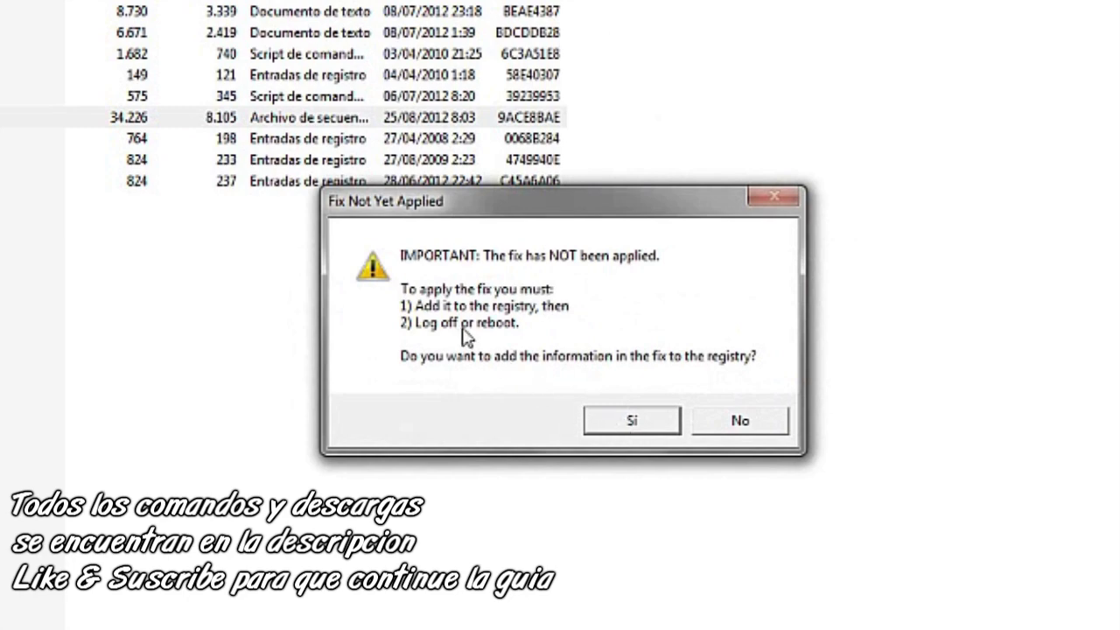
Add the saved mouse acceleration fix to the Windows registry and acknowledge the import.
{"action": "left_click", "coordinate": [626, 424]}
{"action": "left_click", "coordinate": [654, 316]}
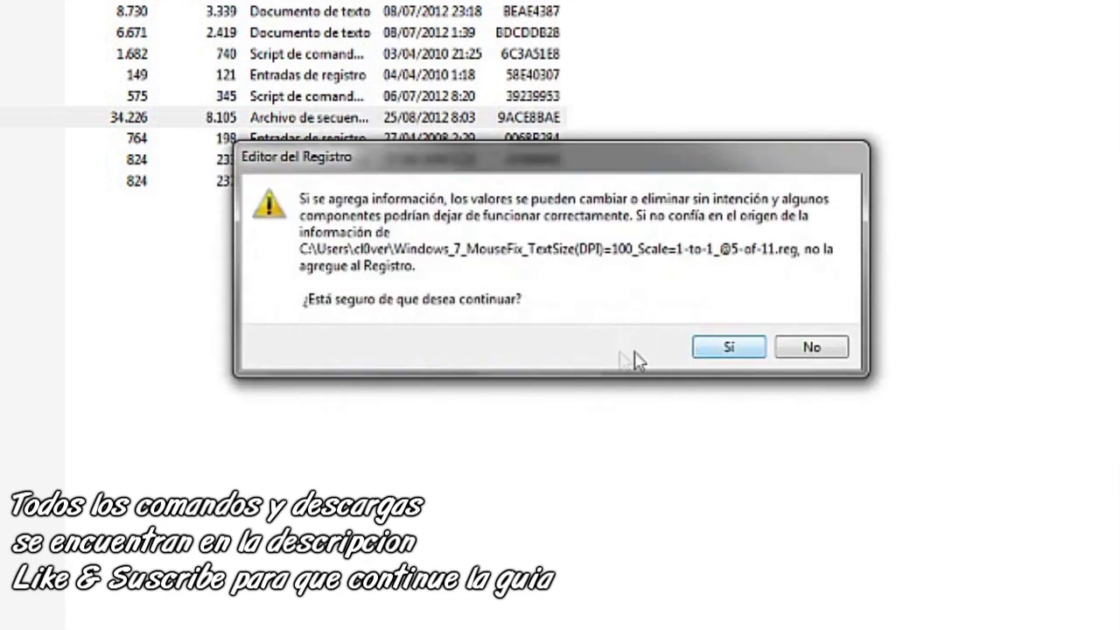
{"action": "left_click", "coordinate": [730, 350]}
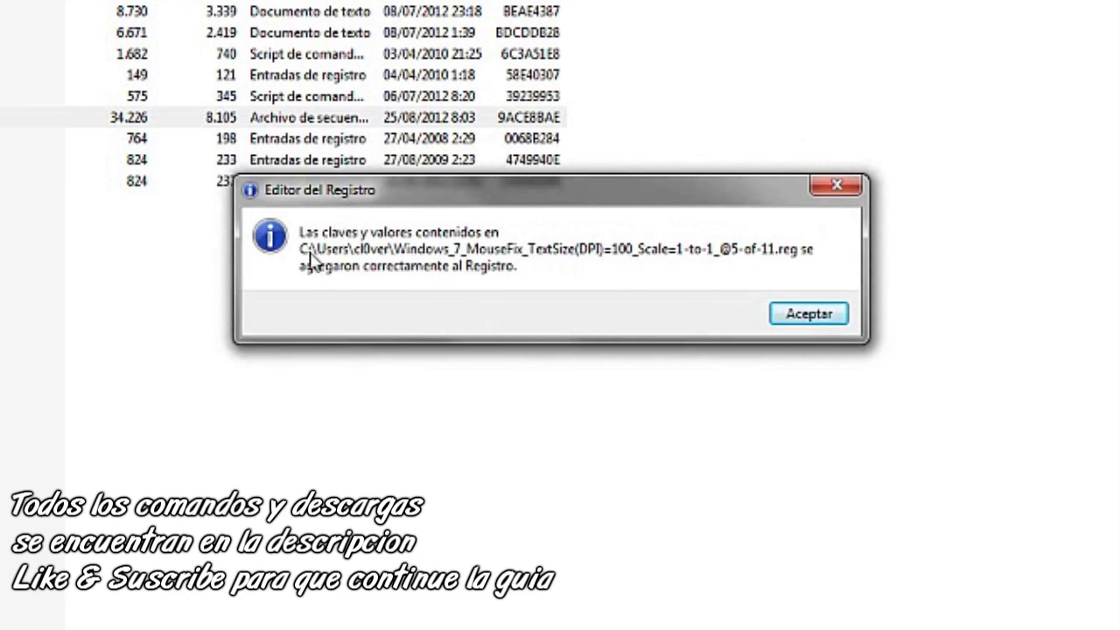
{"action": "left_click", "coordinate": [798, 317]}
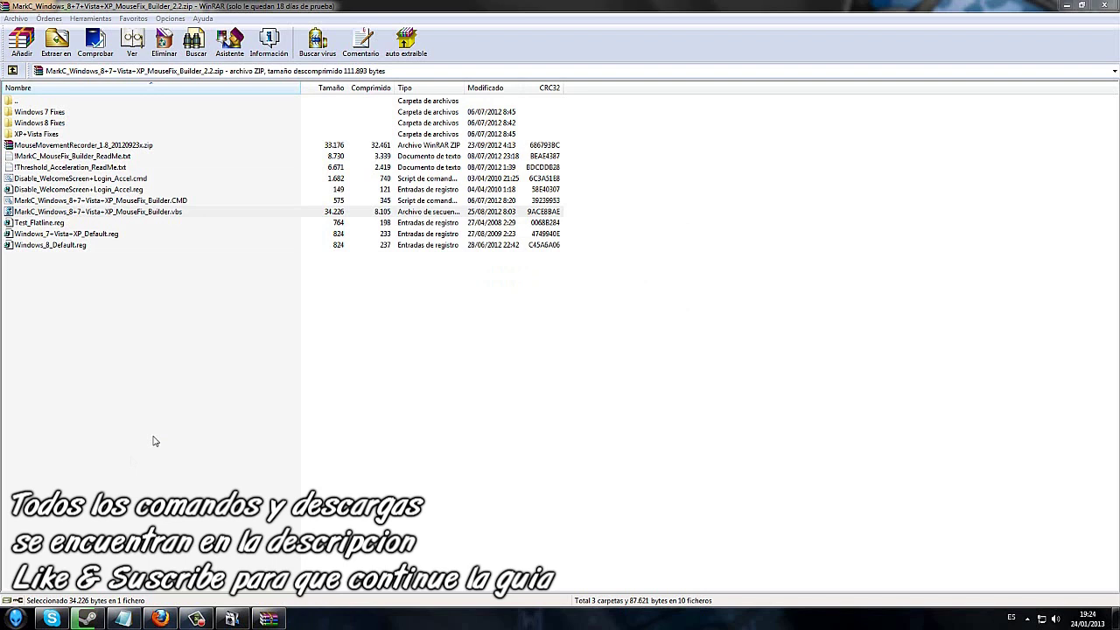
{"action": "left_click", "coordinate": [18, 618]}
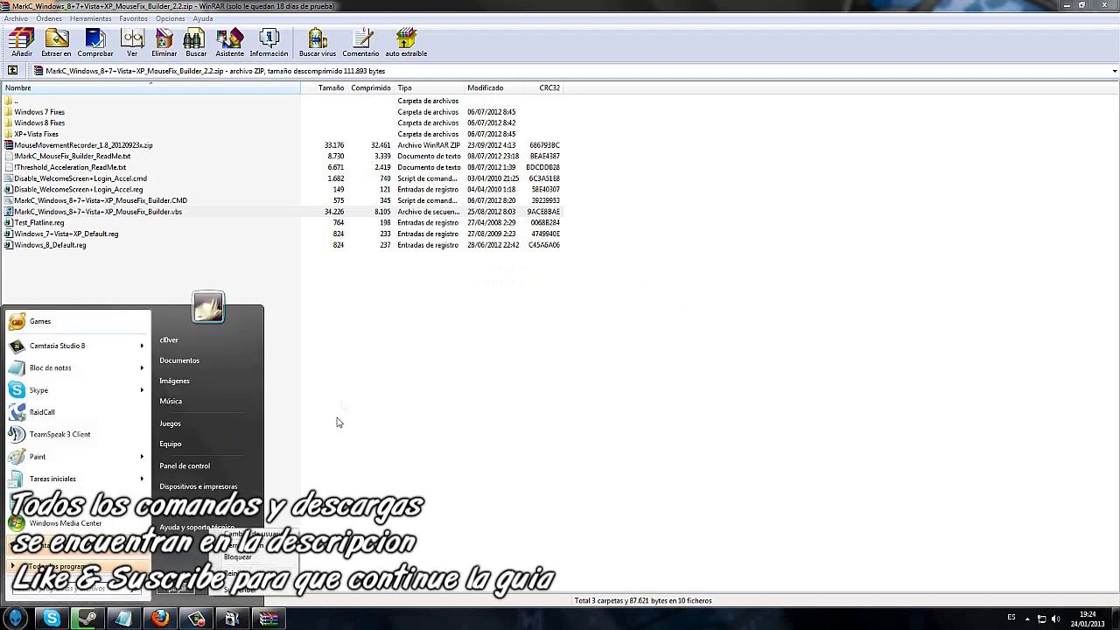
{"action": "left_click", "coordinate": [329, 445]}
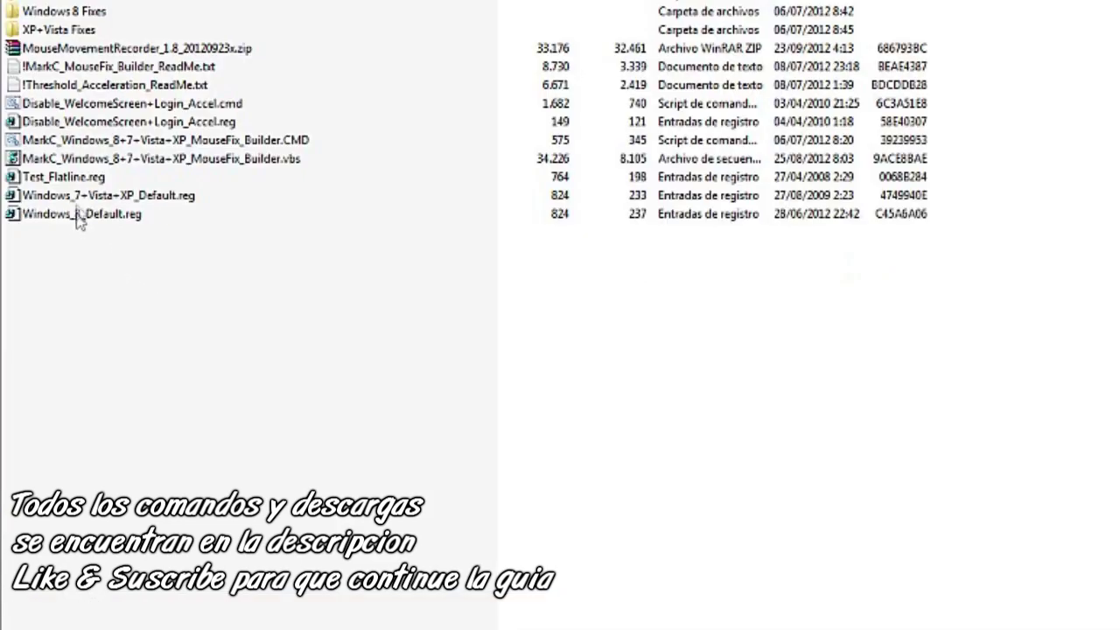
Open Windows_7+Vista+XP_Default.reg from the archive, decline the registry change, and close the file's text view.
{"action": "left_click", "coordinate": [47, 235]}
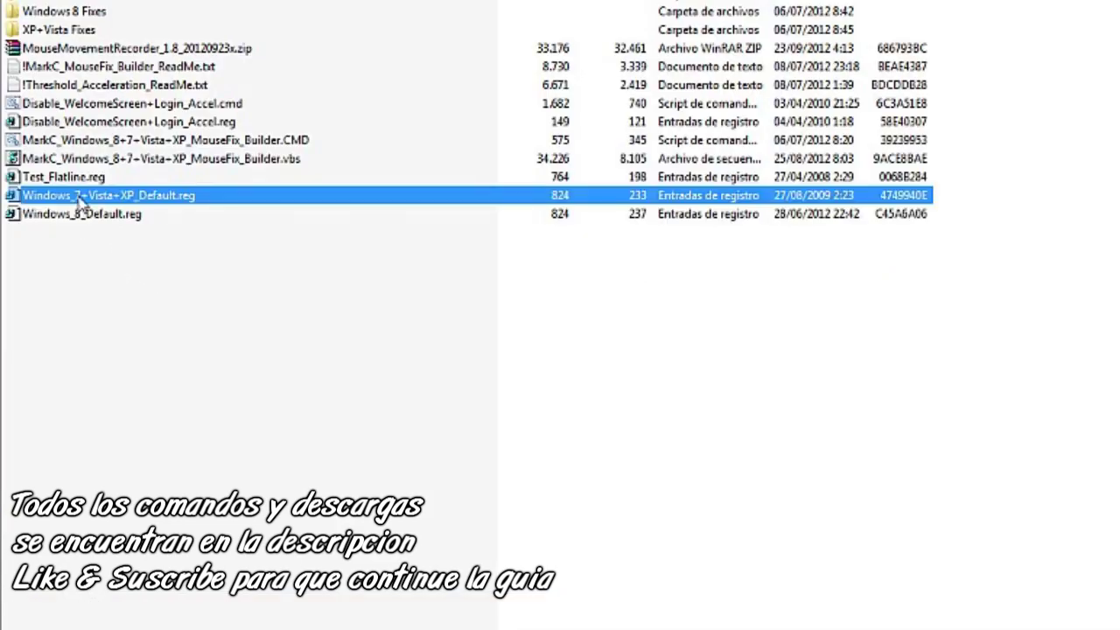
{"action": "double_click", "coordinate": [77, 198]}
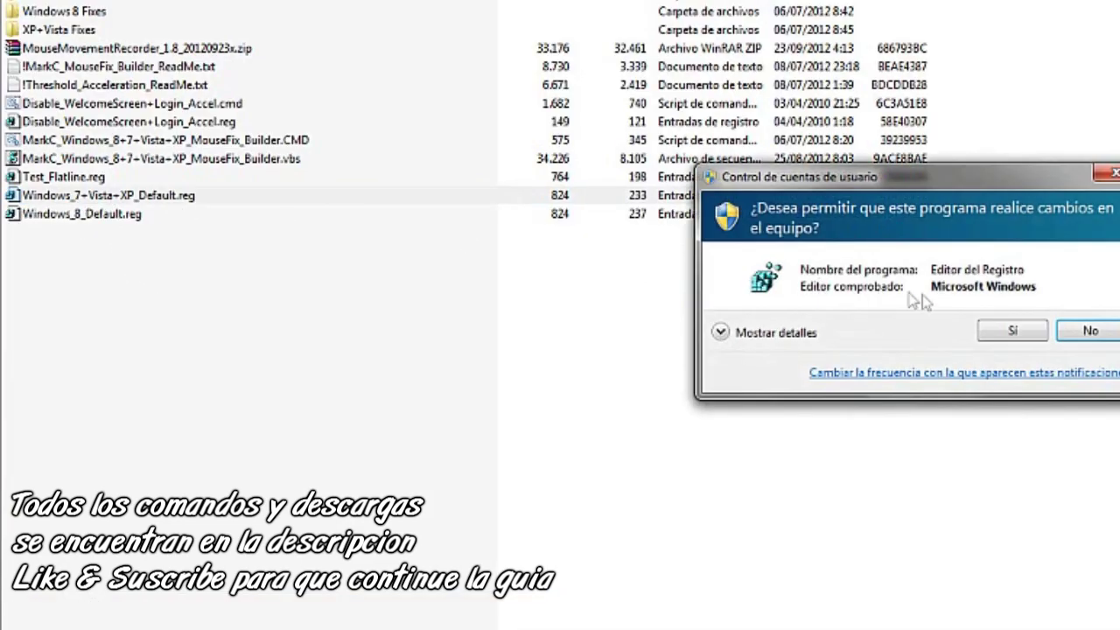
{"action": "left_click", "coordinate": [1075, 334]}
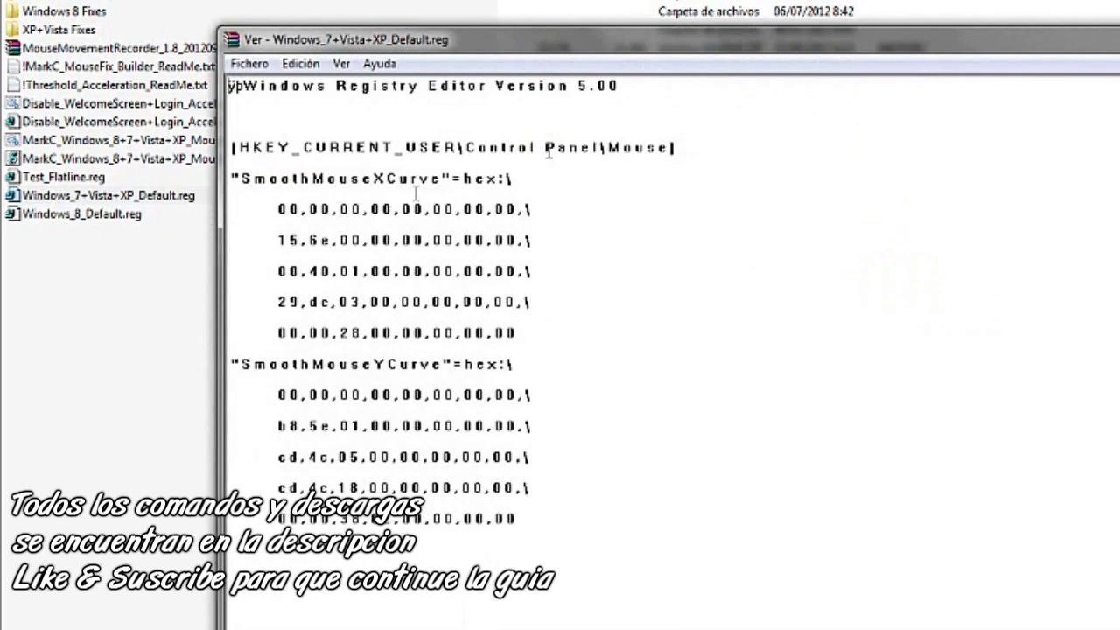
{"action": "key", "text": "alt+F4"}
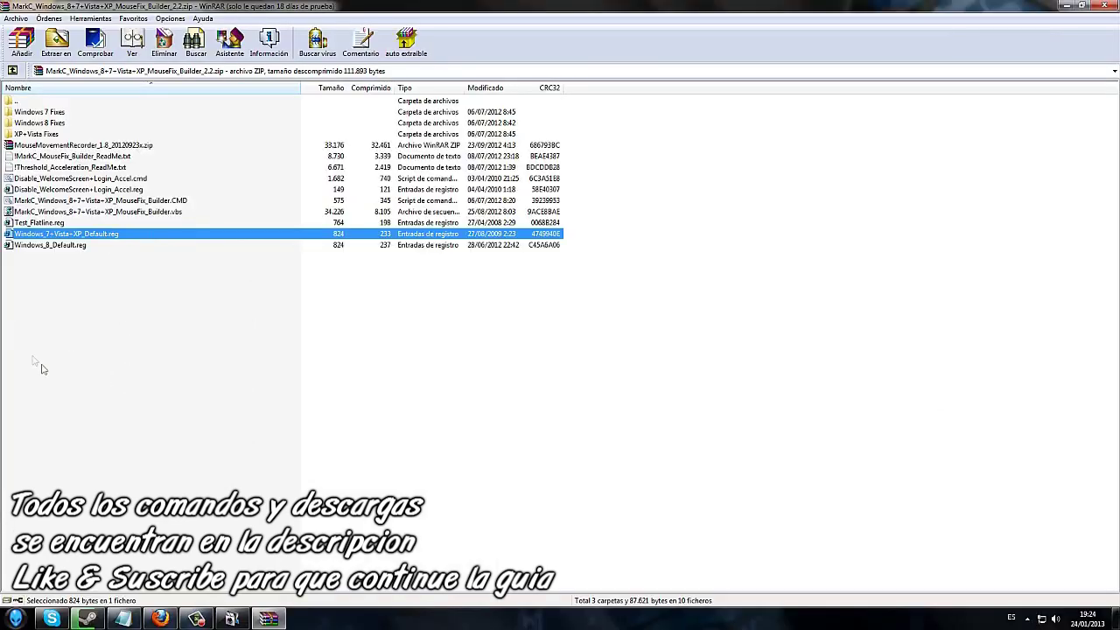
{"action": "left_click", "coordinate": [224, 378]}
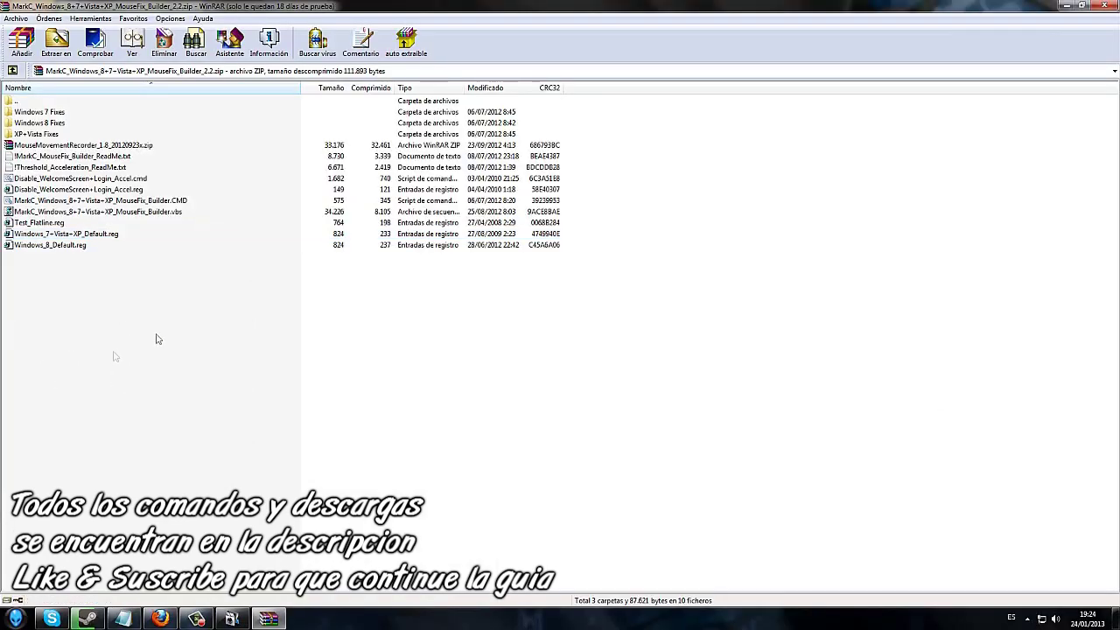
Close the mouse fix archive and the Descargas folder window, and minimize the browser to reach the desktop.
{"action": "left_click", "coordinate": [1106, 6]}
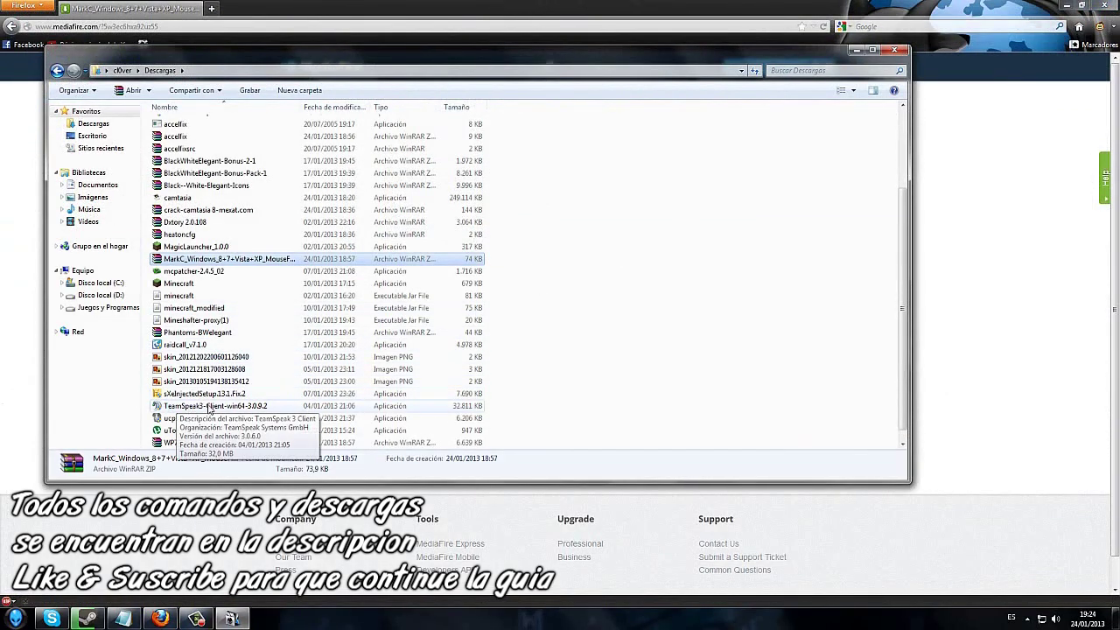
{"action": "left_click", "coordinate": [533, 325]}
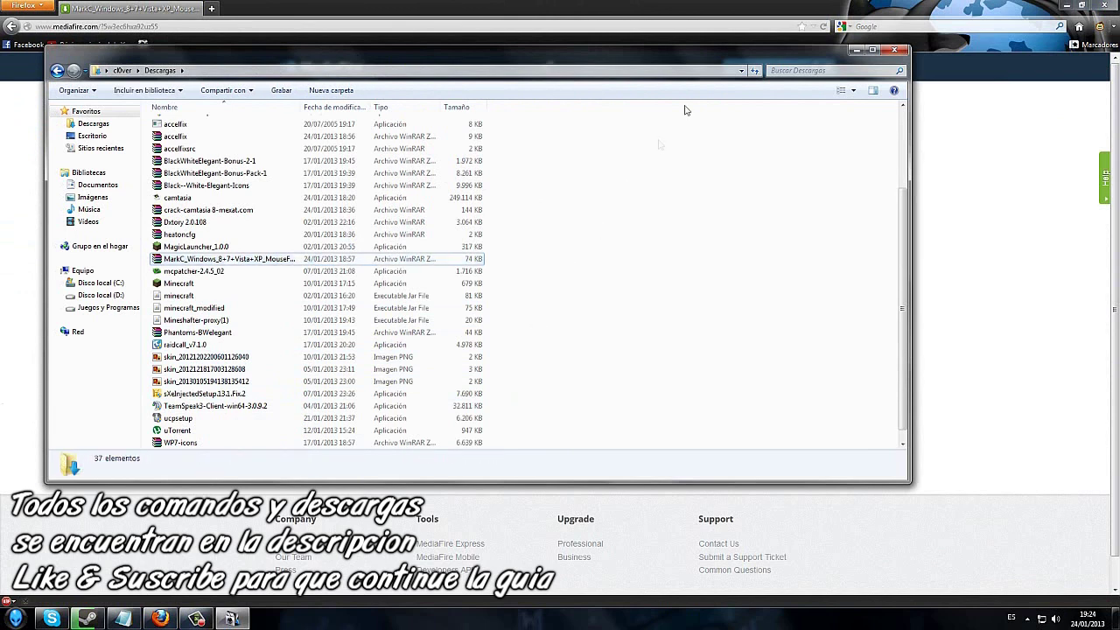
{"action": "left_click", "coordinate": [896, 51]}
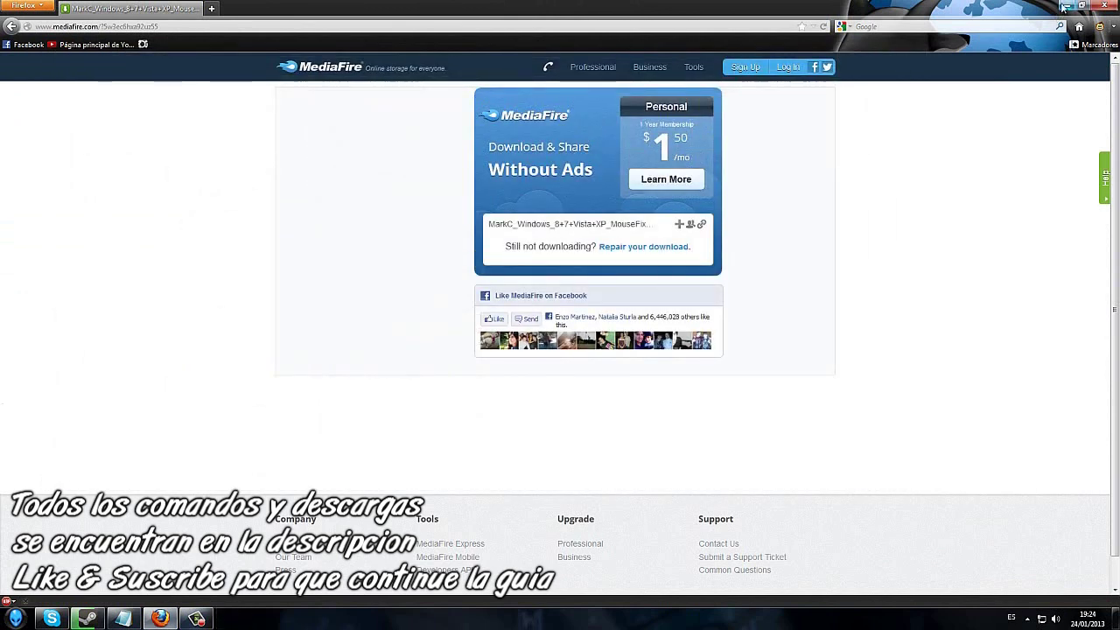
{"action": "left_click", "coordinate": [1063, 7]}
{"action": "left_click", "coordinate": [788, 158]}
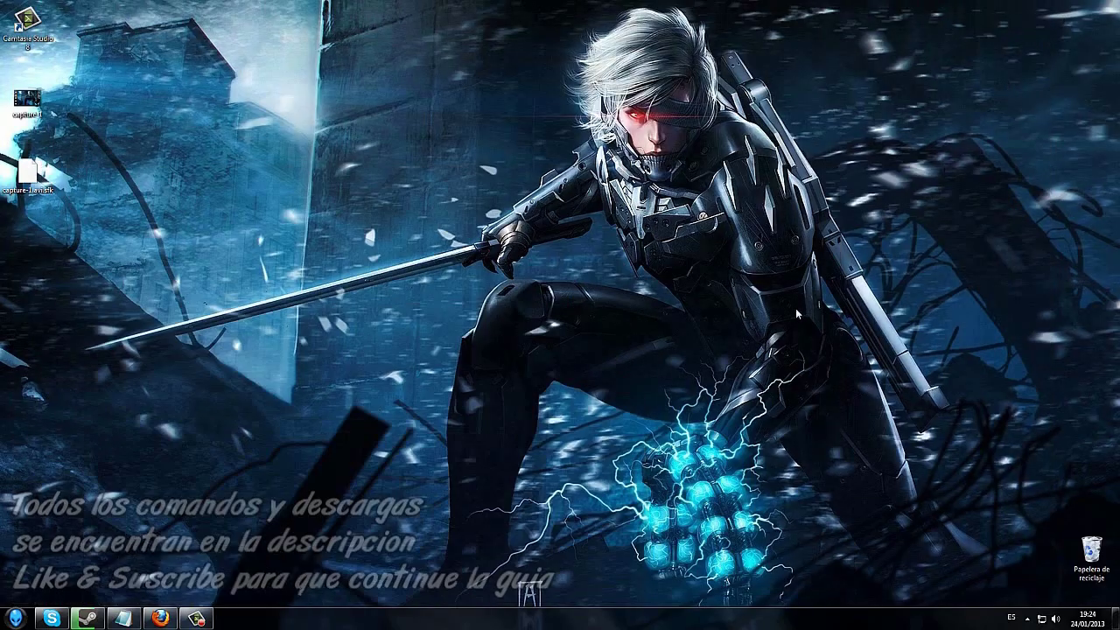
{"action": "left_click", "coordinate": [197, 619]}
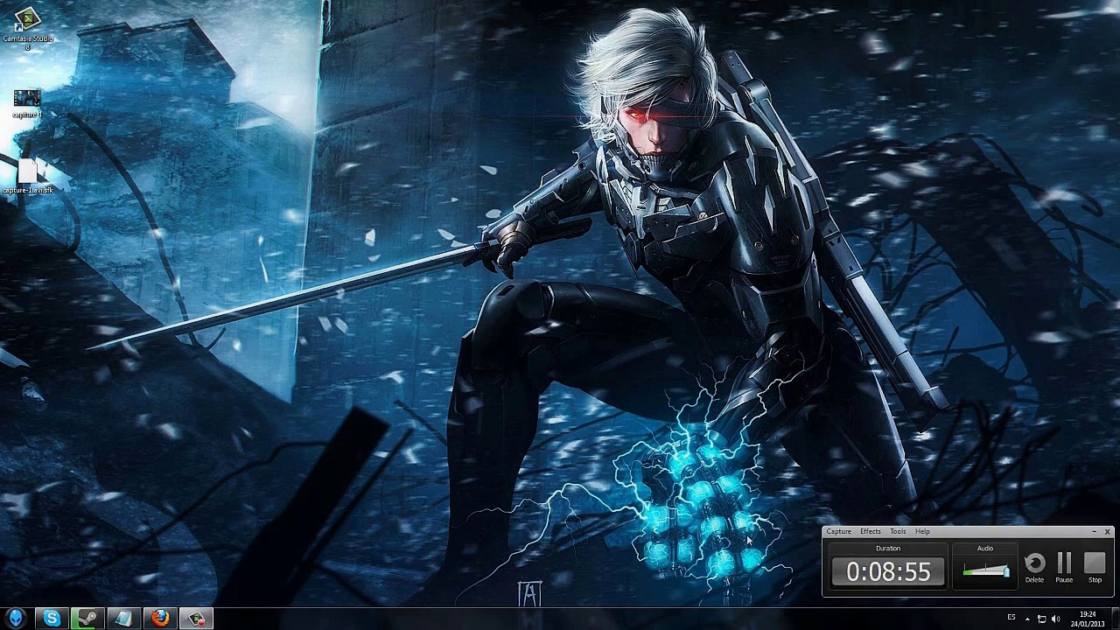